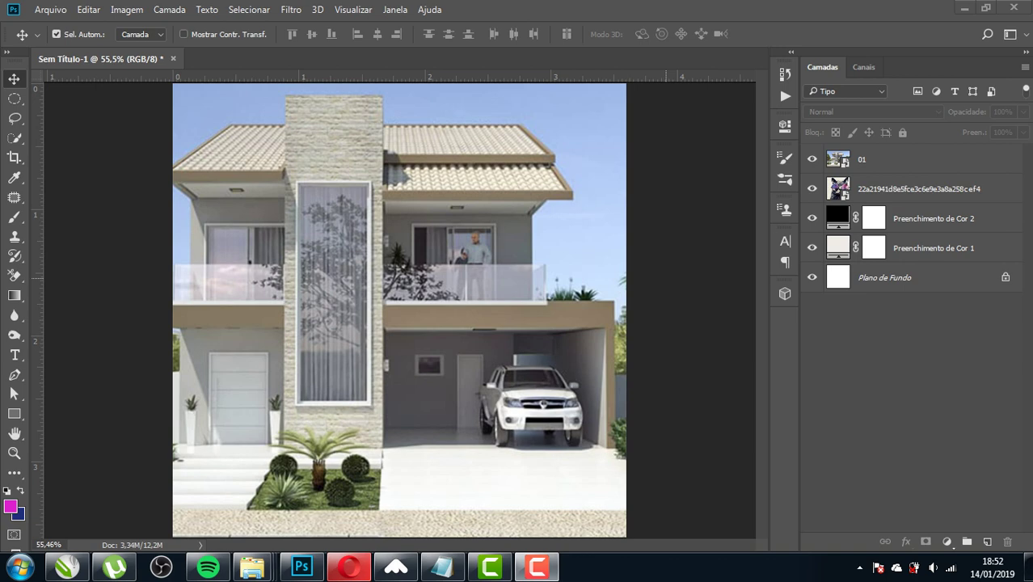
- Pick the Rectangular Marquee Tool and hide layers 01 and 22a2…, leaving only the black fill visible
{"action": "left_click", "coordinate": [812, 218]}
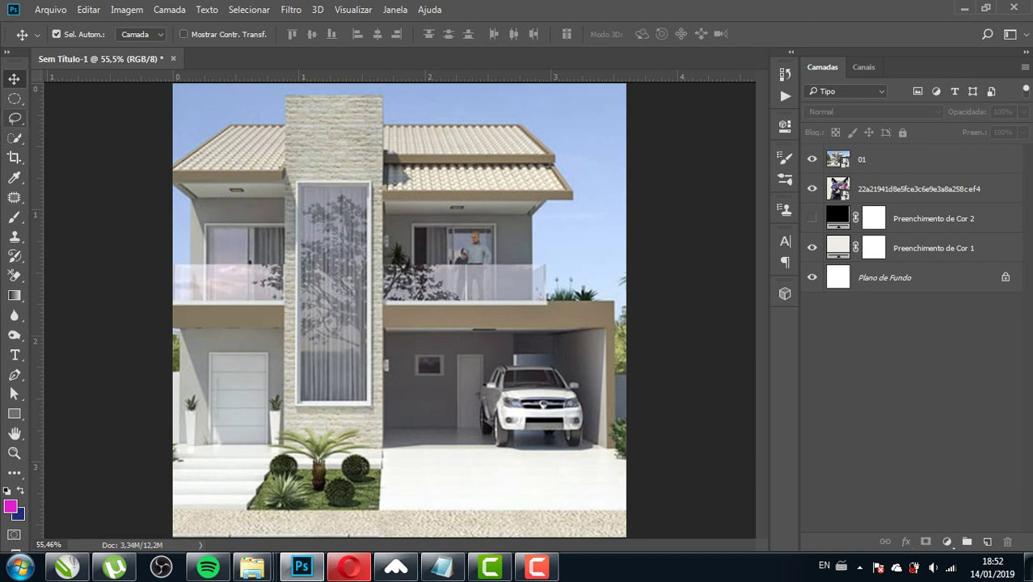
{"action": "left_click", "coordinate": [14, 98]}
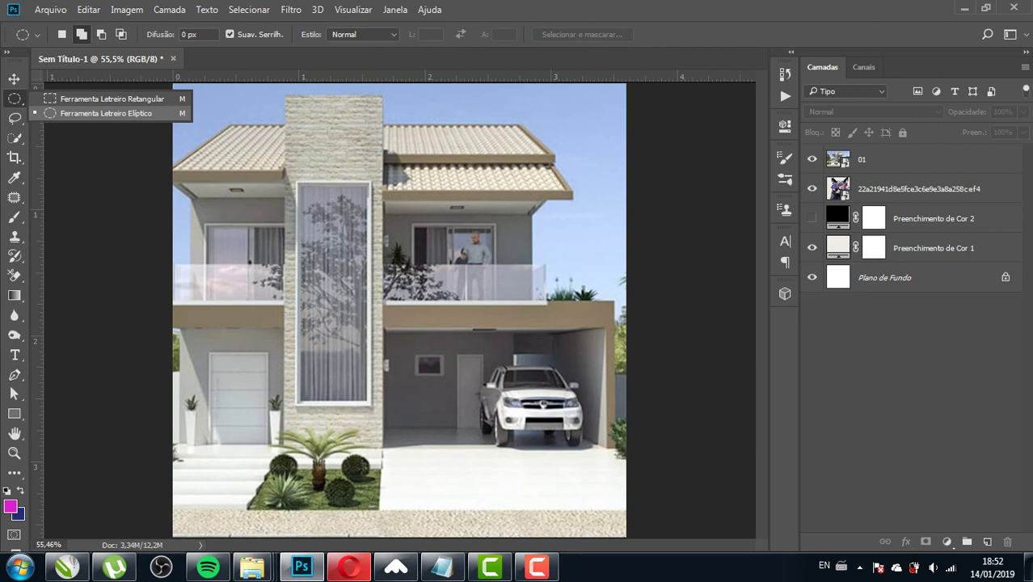
{"action": "left_click", "coordinate": [111, 99]}
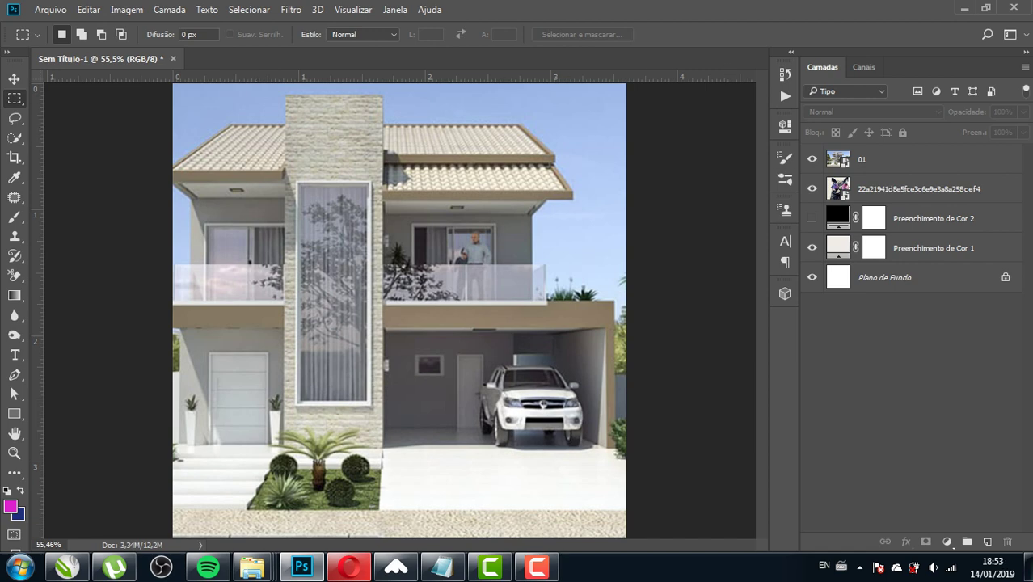
{"action": "left_click_drag", "start_coordinate": [811, 159], "coordinate": [811, 189]}
{"action": "left_click", "coordinate": [812, 219]}
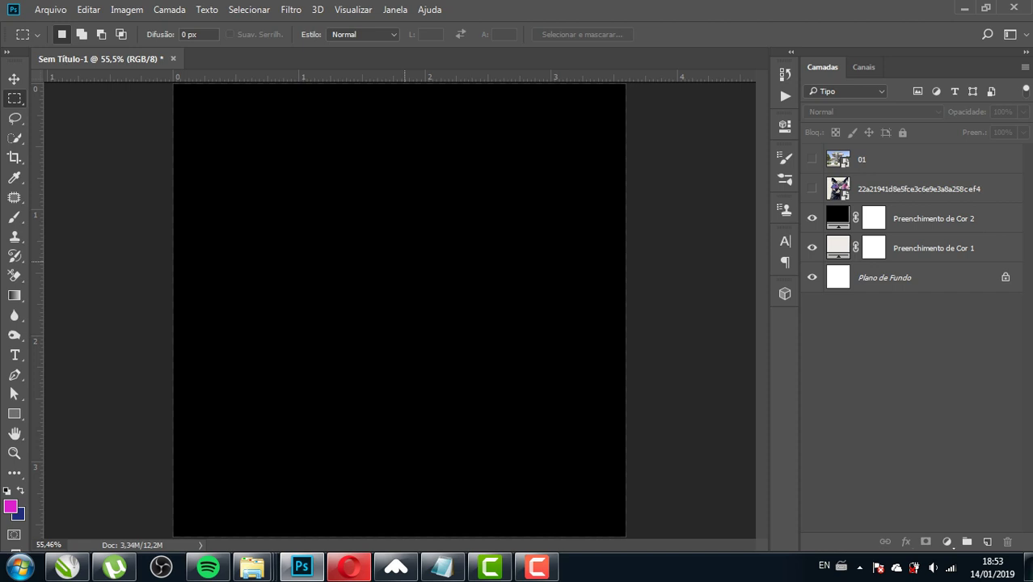
{"action": "left_click_drag", "start_coordinate": [207, 152], "coordinate": [585, 313]}
{"action": "key", "text": "ctrl+d"}
{"action": "left_click_drag", "start_coordinate": [302, 157], "coordinate": [532, 391]}
{"action": "key", "text": "ctrl+d"}
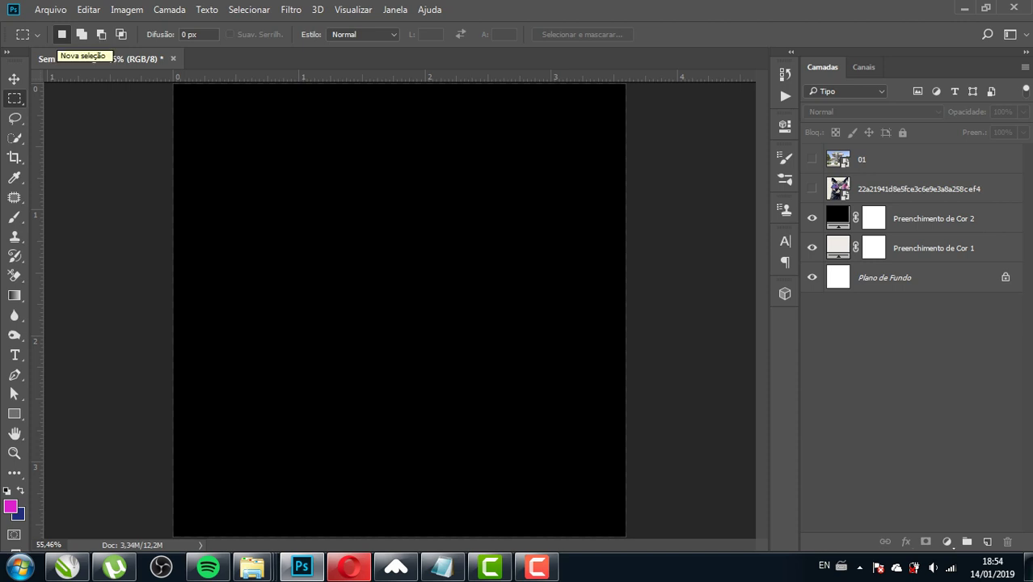
- Drag a trial rectangle, deselect it, and set the marquee to Add to Selection
{"action": "mouse_move", "coordinate": [254, 145]}
{"action": "left_mouse_down"}
{"action": "mouse_move", "coordinate": [365, 212]}
{"action": "mouse_move", "coordinate": [565, 296]}
{"action": "left_mouse_up"}
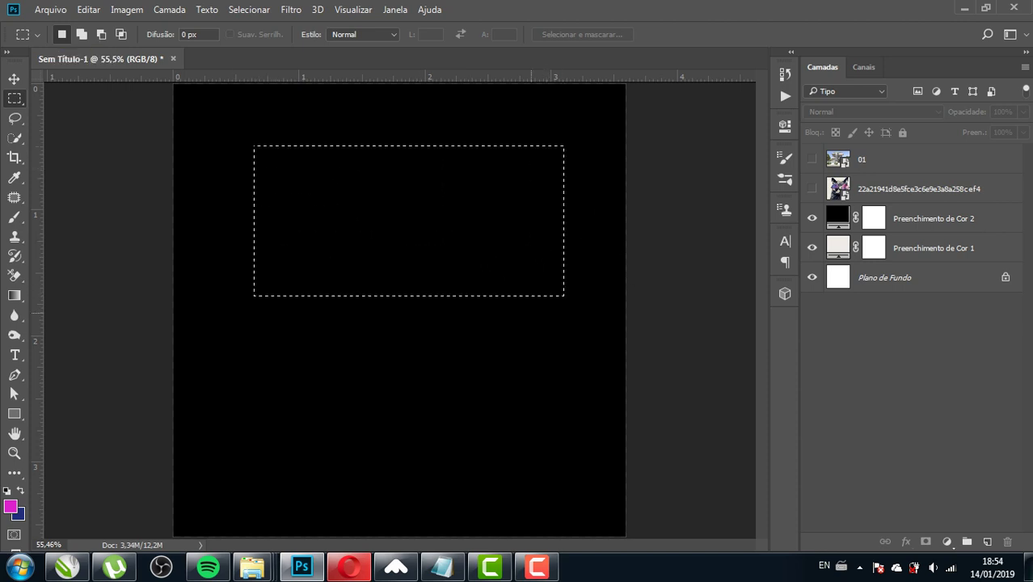
{"action": "left_click", "coordinate": [445, 396]}
{"action": "left_click", "coordinate": [82, 34]}
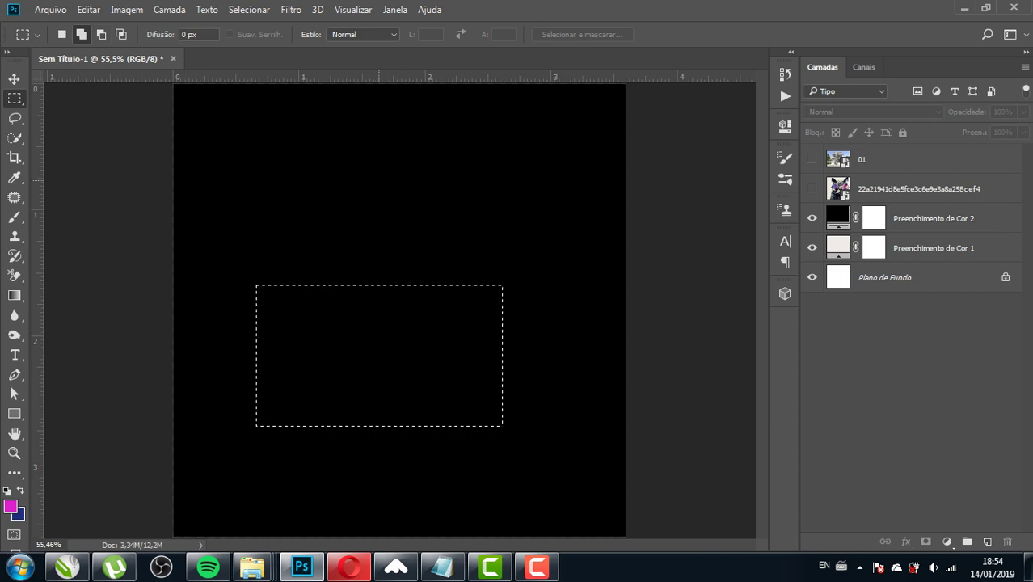
- Add wide and tall rectangles plus two top bumps to build the blocky selection
{"action": "left_click_drag", "start_coordinate": [228, 134], "coordinate": [567, 235]}
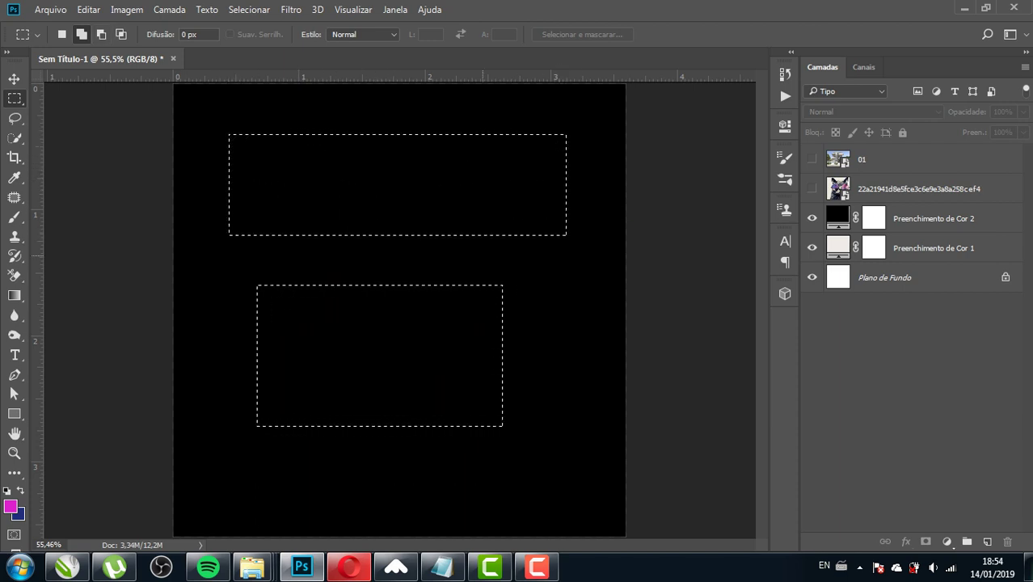
{"action": "left_click_drag", "start_coordinate": [584, 473], "coordinate": [540, 288]}
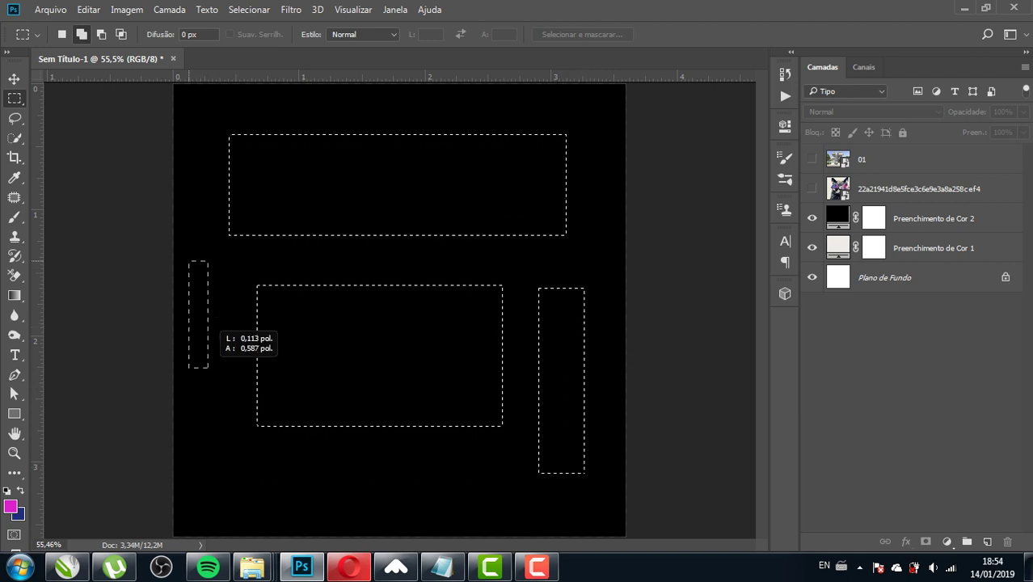
{"action": "left_click_drag", "start_coordinate": [189, 260], "coordinate": [249, 489]}
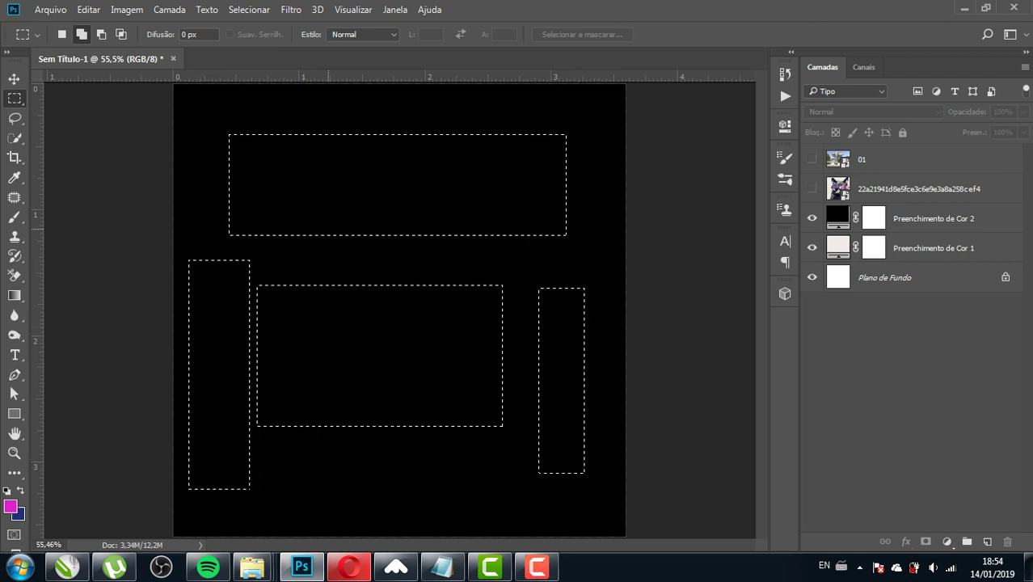
{"action": "left_click_drag", "start_coordinate": [261, 109], "coordinate": [361, 134]}
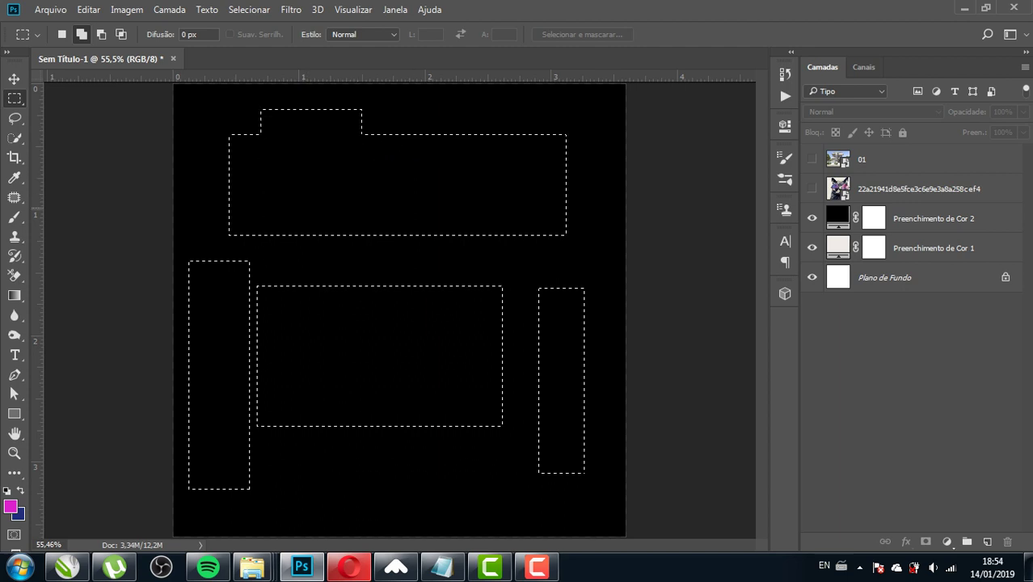
{"action": "left_click_drag", "start_coordinate": [465, 264], "coordinate": [362, 207]}
{"action": "left_click_drag", "start_coordinate": [517, 134], "coordinate": [417, 115]}
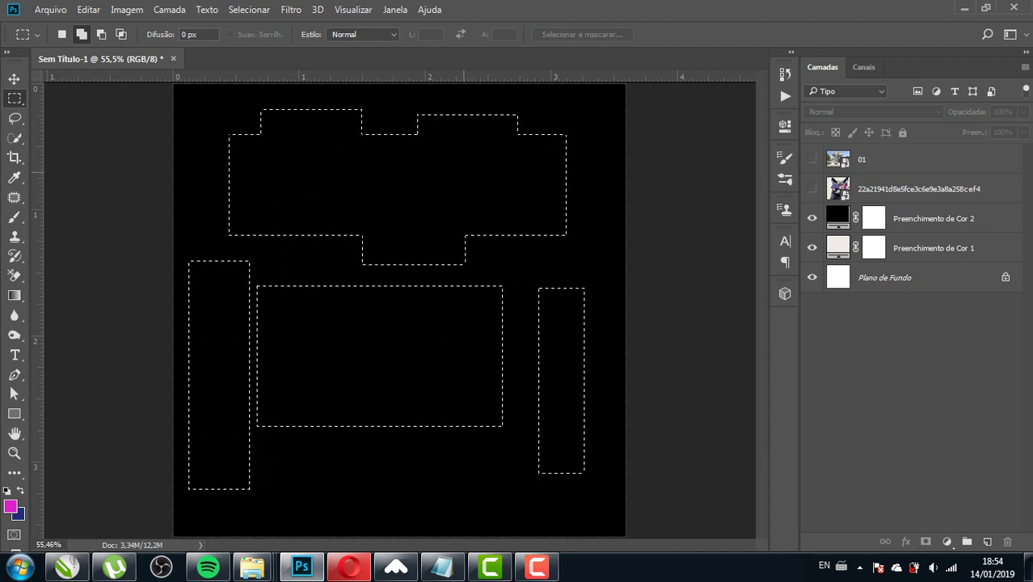
{"action": "left_click_drag", "start_coordinate": [567, 246], "coordinate": [469, 202]}
{"action": "left_click_drag", "start_coordinate": [581, 248], "coordinate": [594, 264]}
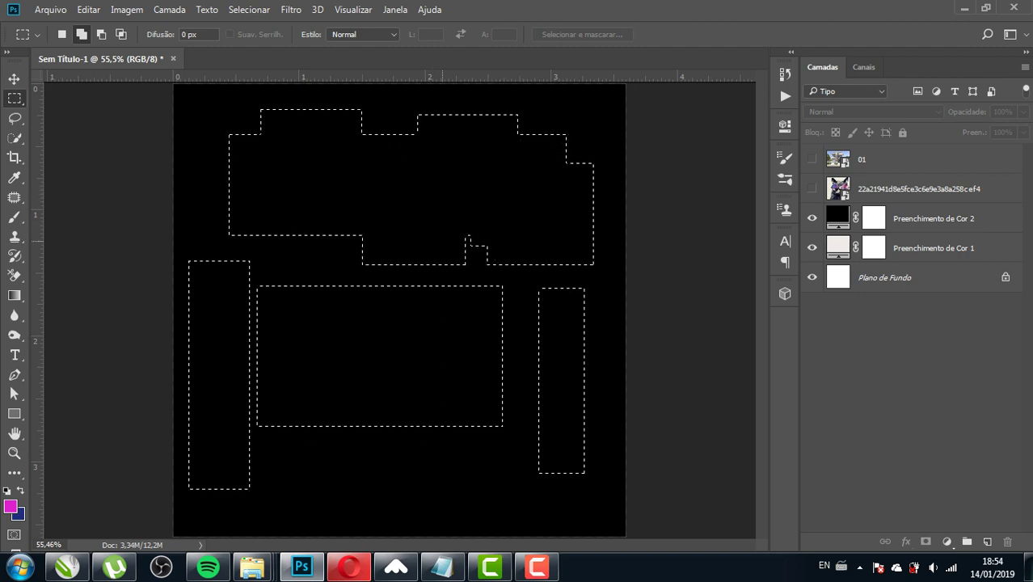
- Fill the remaining steps and gaps between the blocks, then clear the whole selection
{"action": "mouse_move", "coordinate": [280, 218]}
{"action": "left_mouse_down"}
{"action": "mouse_move", "coordinate": [303, 246]}
{"action": "mouse_move", "coordinate": [343, 260]}
{"action": "left_mouse_up"}
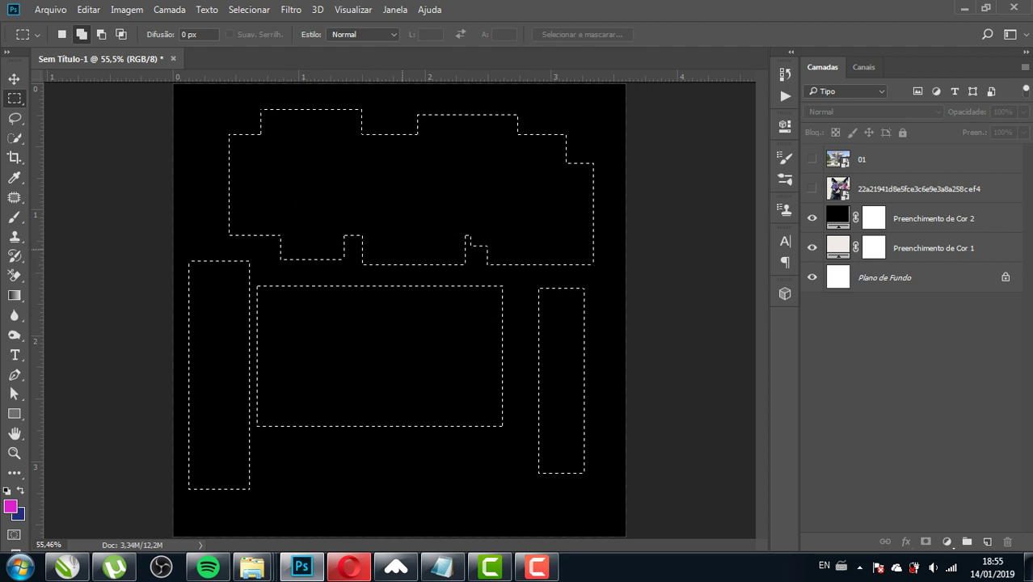
{"action": "left_click_drag", "start_coordinate": [403, 249], "coordinate": [328, 288]}
{"action": "mouse_move", "coordinate": [433, 329]}
{"action": "left_mouse_down"}
{"action": "mouse_move", "coordinate": [444, 290]}
{"action": "mouse_move", "coordinate": [382, 235]}
{"action": "mouse_move", "coordinate": [453, 258]}
{"action": "left_mouse_up"}
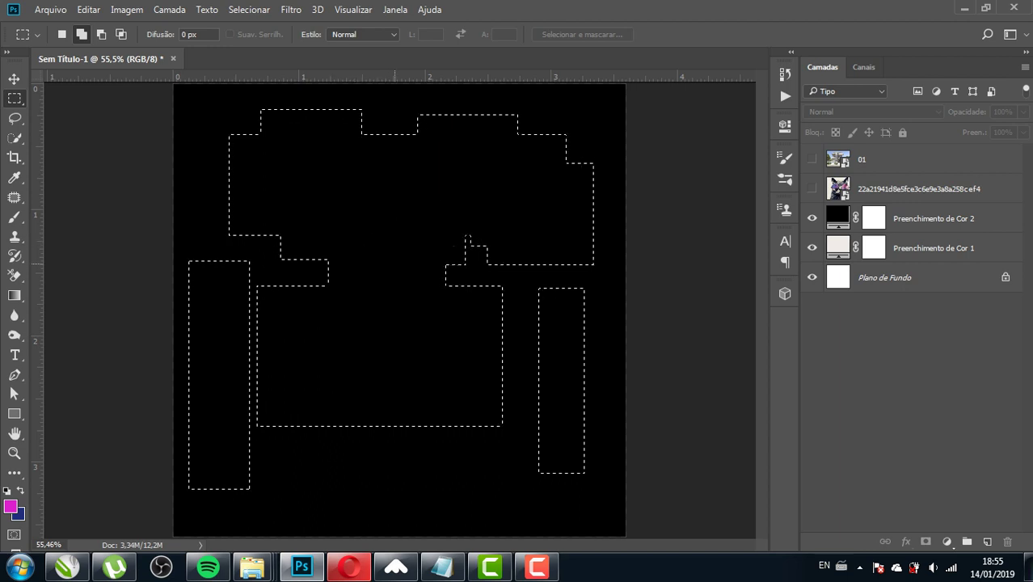
{"action": "left_click_drag", "start_coordinate": [426, 207], "coordinate": [538, 253]}
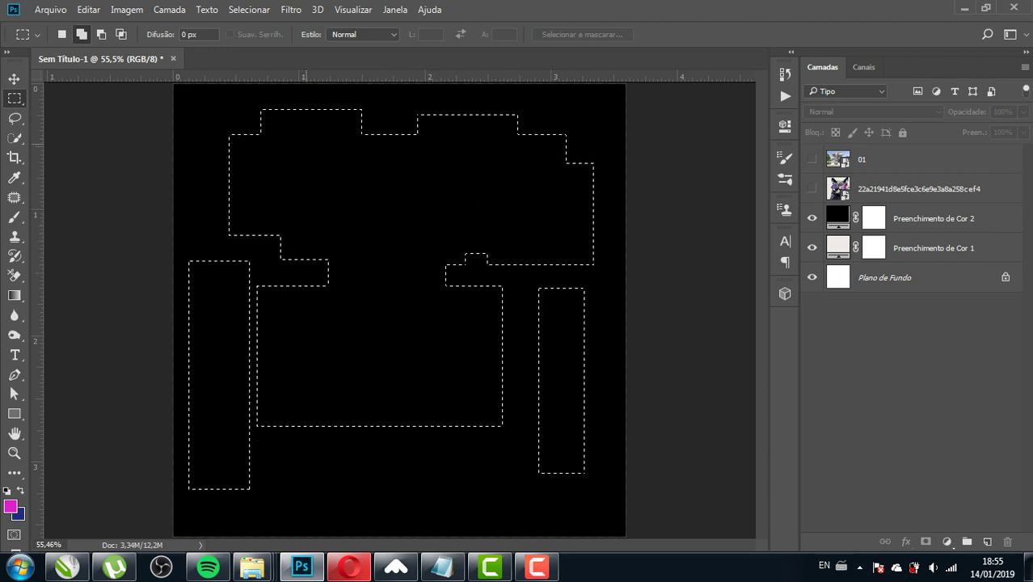
{"action": "left_click_drag", "start_coordinate": [326, 110], "coordinate": [282, 96]}
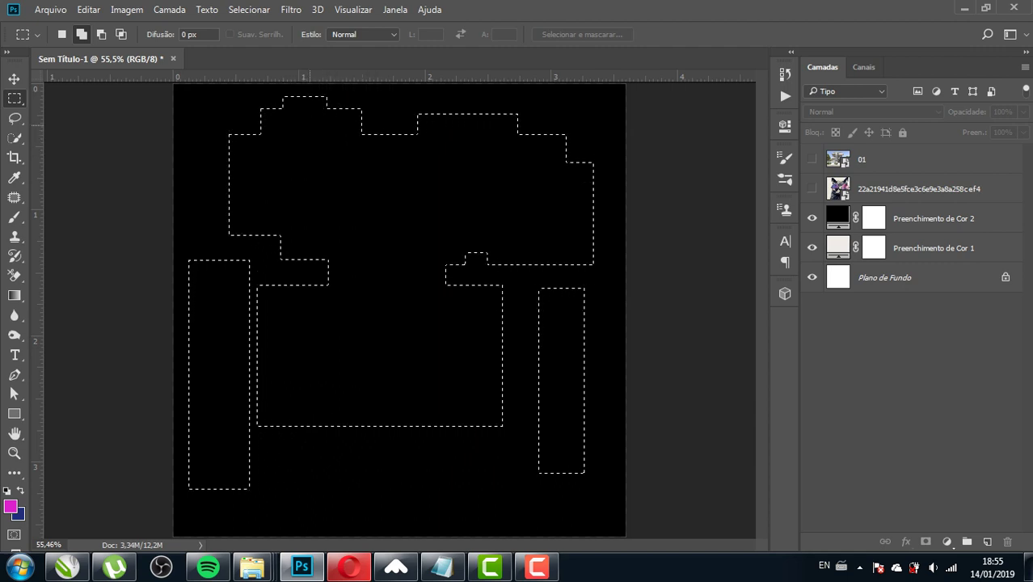
{"action": "left_click_drag", "start_coordinate": [335, 330], "coordinate": [242, 375]}
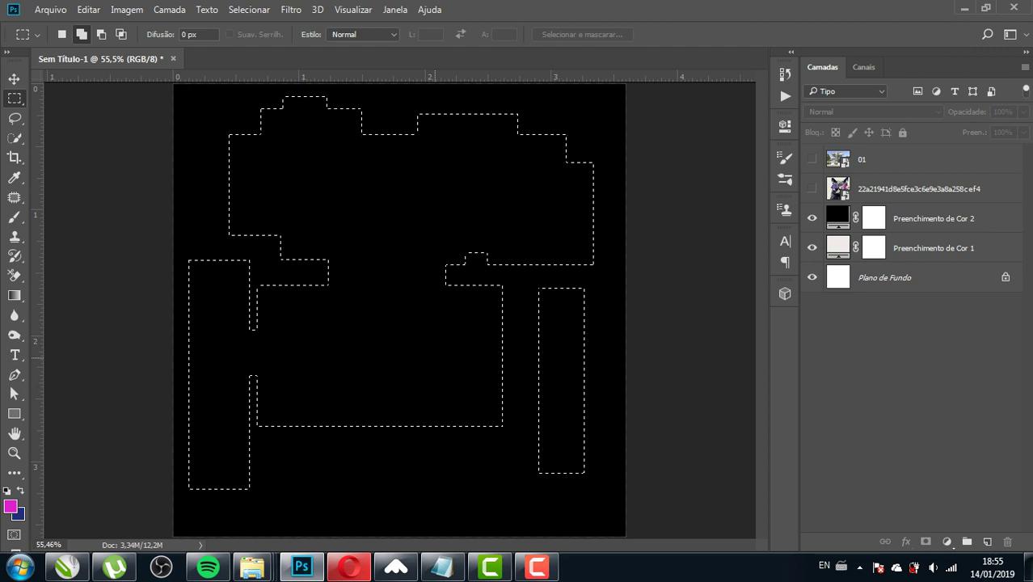
{"action": "key", "text": "ctrl+d"}
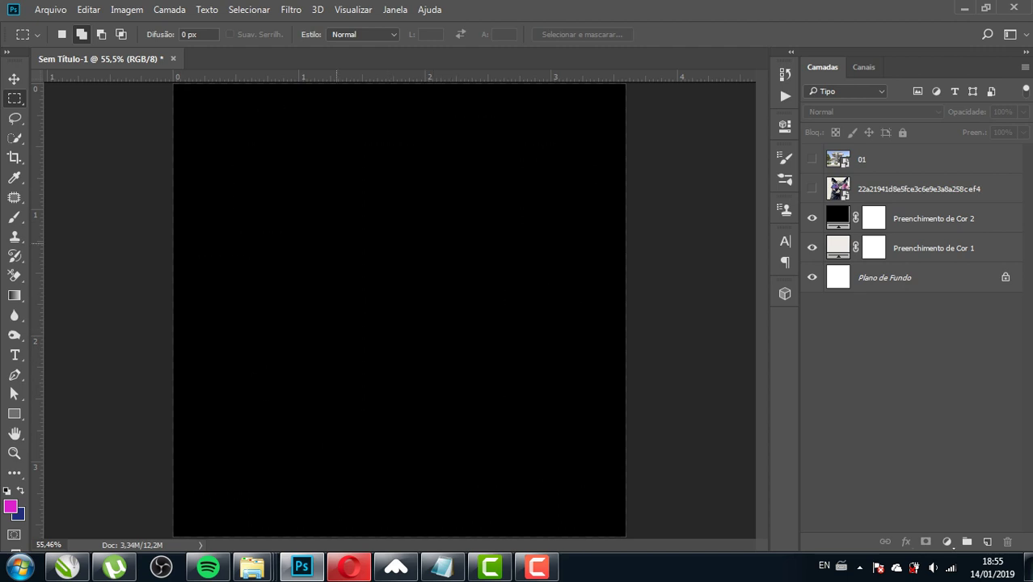
{"action": "left_click_drag", "start_coordinate": [241, 198], "coordinate": [327, 400]}
{"action": "left_click_drag", "start_coordinate": [379, 195], "coordinate": [457, 399]}
{"action": "left_click_drag", "start_coordinate": [306, 270], "coordinate": [398, 319]}
{"action": "left_click_drag", "start_coordinate": [310, 234], "coordinate": [270, 151]}
{"action": "left_click_drag", "start_coordinate": [311, 234], "coordinate": [350, 373]}
{"action": "left_click_drag", "start_coordinate": [308, 187], "coordinate": [365, 402]}
{"action": "mouse_move", "coordinate": [311, 357]}
{"action": "left_mouse_down"}
{"action": "mouse_move", "coordinate": [481, 405]}
{"action": "mouse_move", "coordinate": [465, 402]}
{"action": "left_mouse_up"}
{"action": "key", "text": "ctrl+d"}
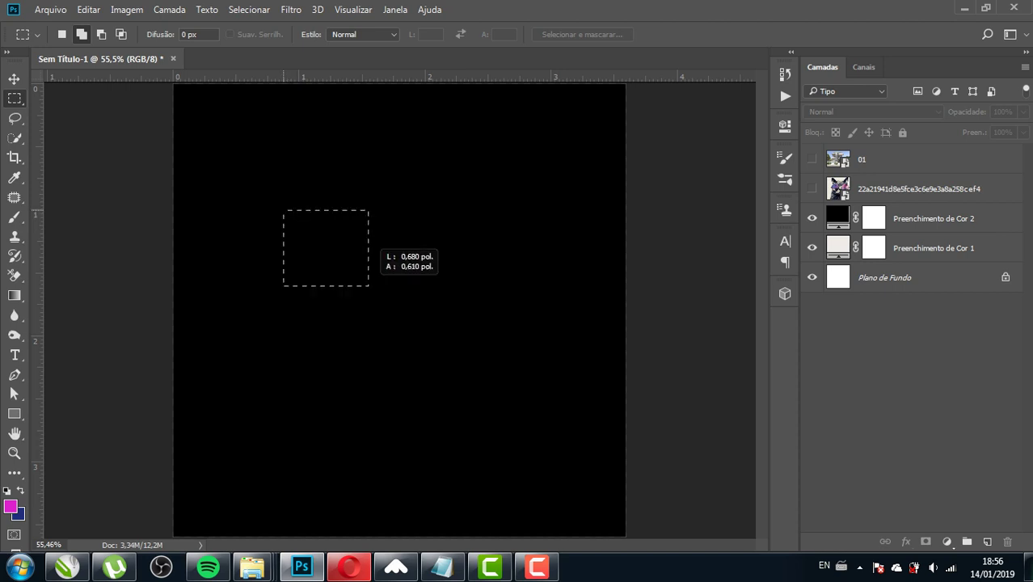
{"action": "left_click_drag", "start_coordinate": [282, 209], "coordinate": [500, 355]}
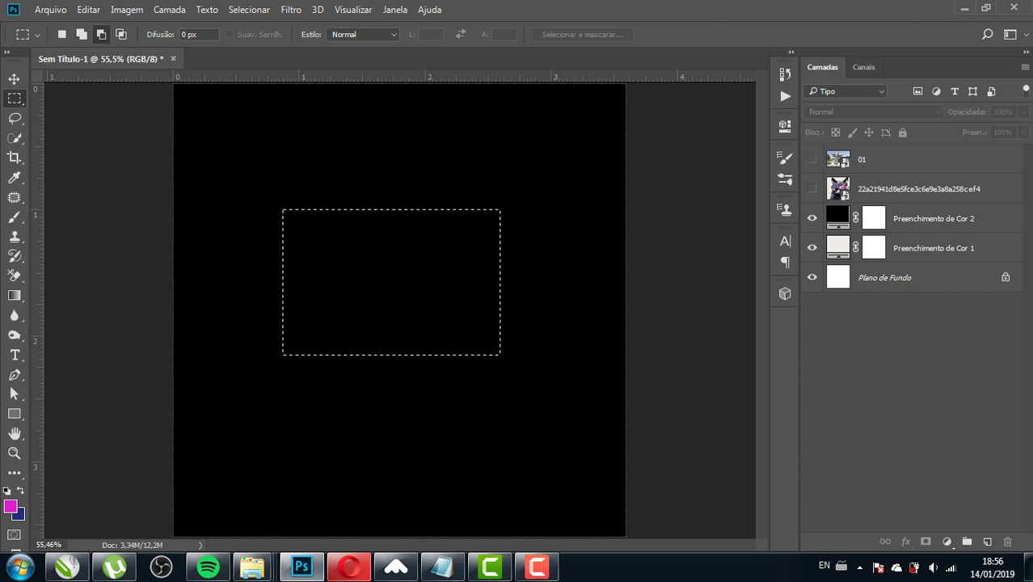
{"action": "mouse_move", "coordinate": [356, 326]}
{"action": "left_mouse_down"}
{"action": "mouse_move", "coordinate": [467, 406]}
{"action": "mouse_move", "coordinate": [346, 319]}
{"action": "left_mouse_up"}
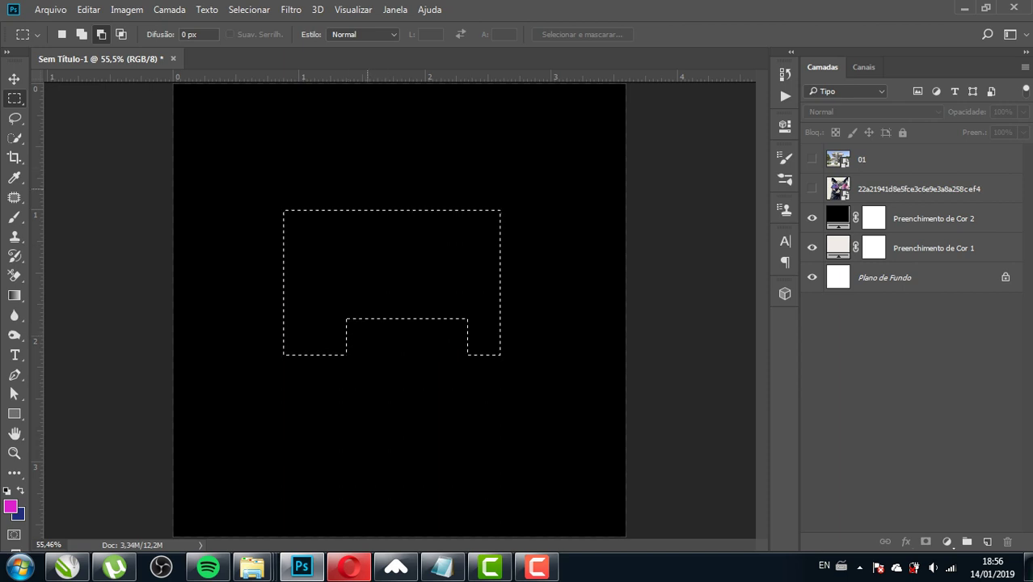
{"action": "left_click_drag", "start_coordinate": [325, 169], "coordinate": [447, 264]}
{"action": "left_click_drag", "start_coordinate": [536, 251], "coordinate": [471, 299]}
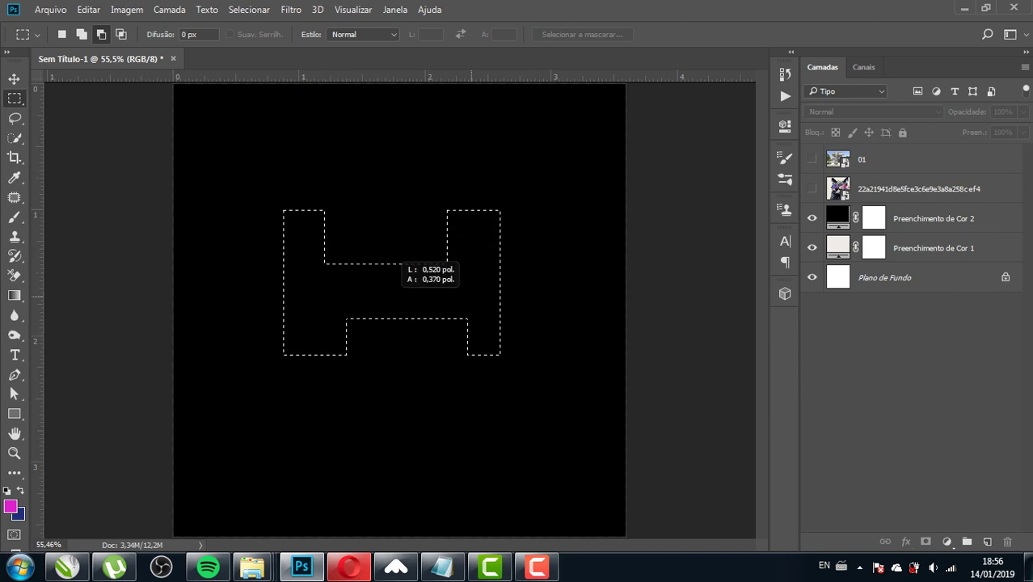
{"action": "left_click_drag", "start_coordinate": [260, 257], "coordinate": [311, 314]}
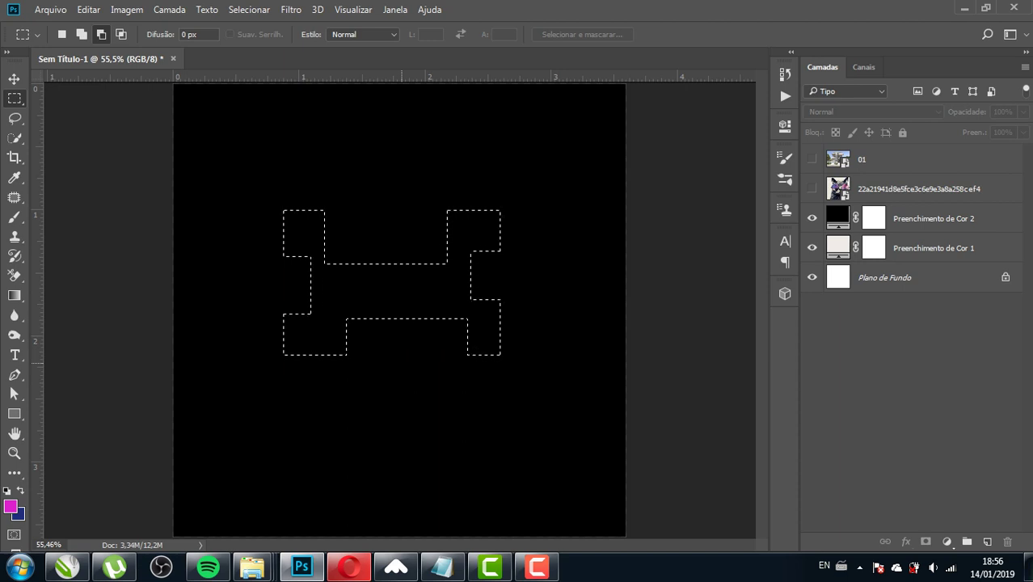
{"action": "left_click", "coordinate": [82, 34]}
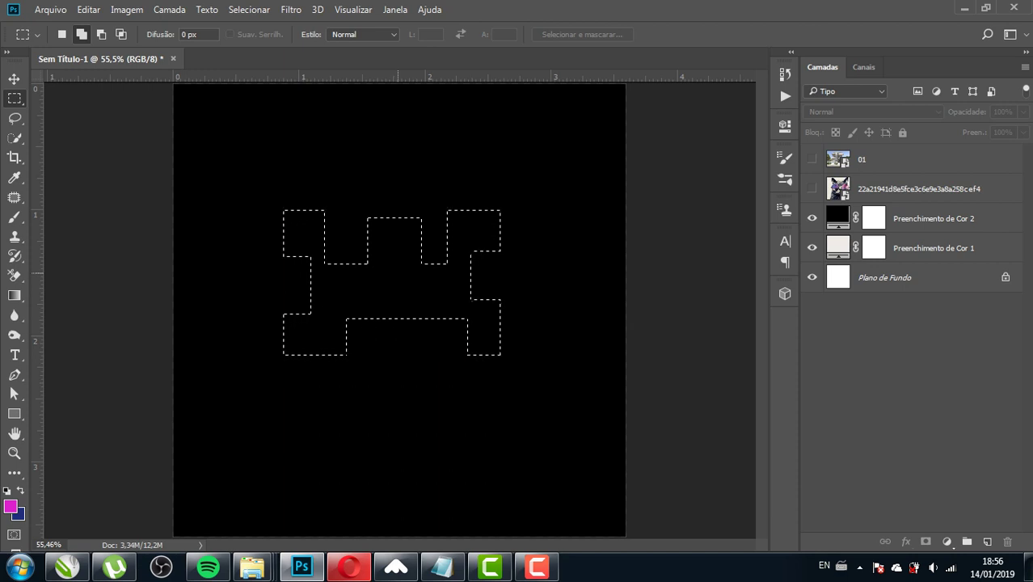
{"action": "key", "text": "alt"}
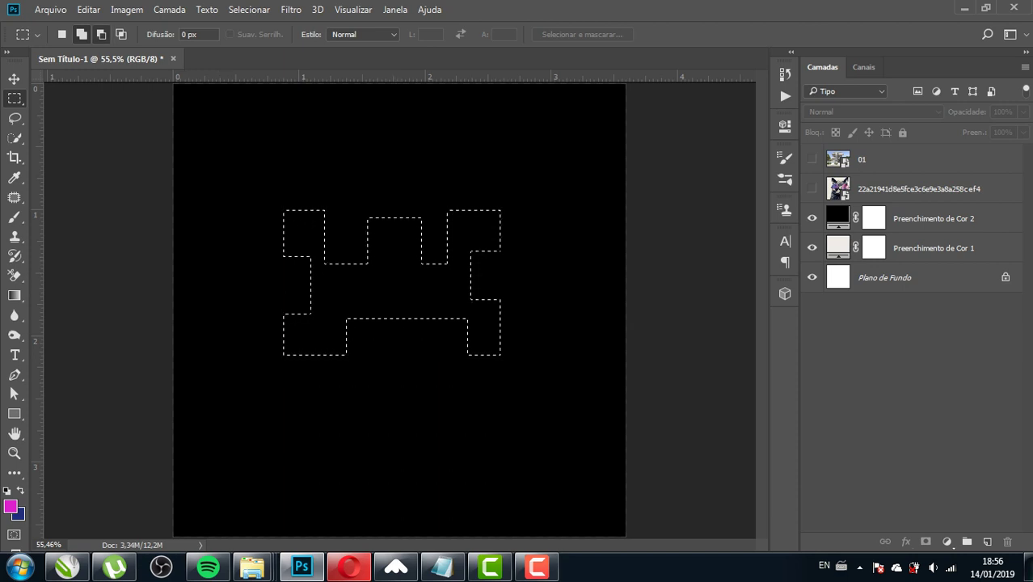
{"action": "left_click_drag", "start_coordinate": [383, 181], "coordinate": [406, 303]}
{"action": "left_click_drag", "start_coordinate": [510, 280], "coordinate": [419, 291]}
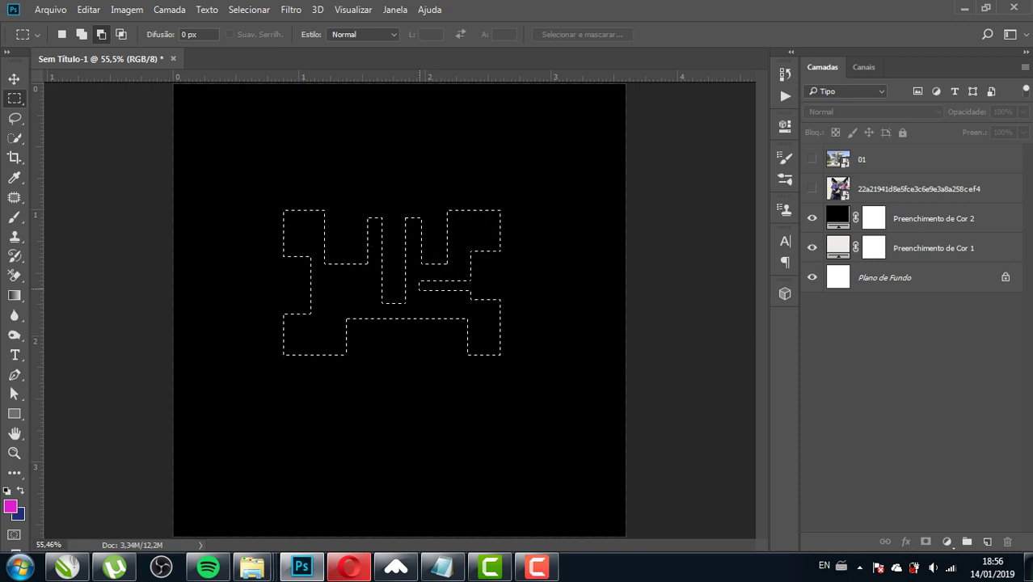
{"action": "key", "text": "shift"}
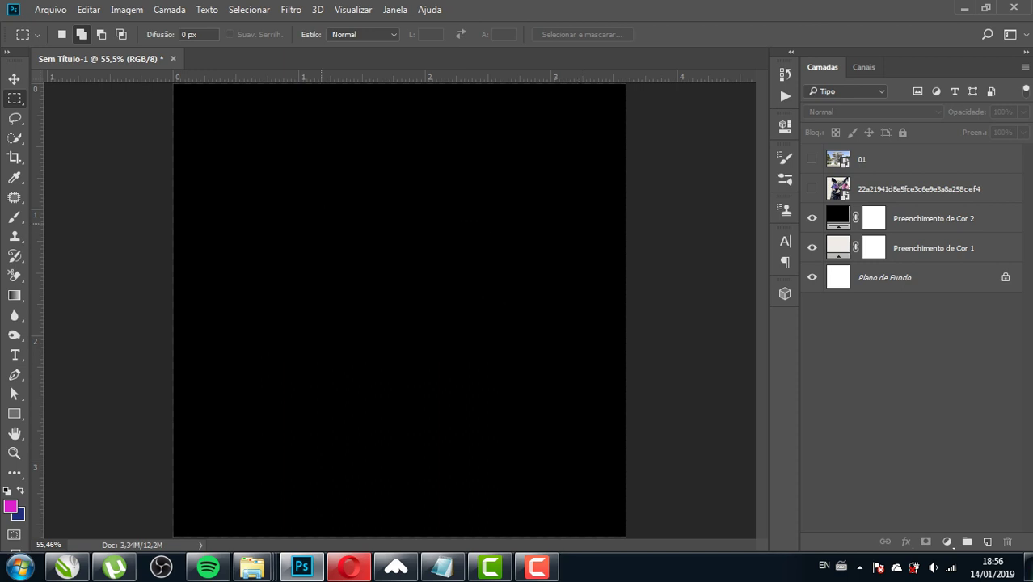
{"action": "left_click_drag", "start_coordinate": [398, 275], "coordinate": [523, 381]}
{"action": "left_click_drag", "start_coordinate": [394, 252], "coordinate": [438, 445]}
{"action": "key", "text": "alt"}
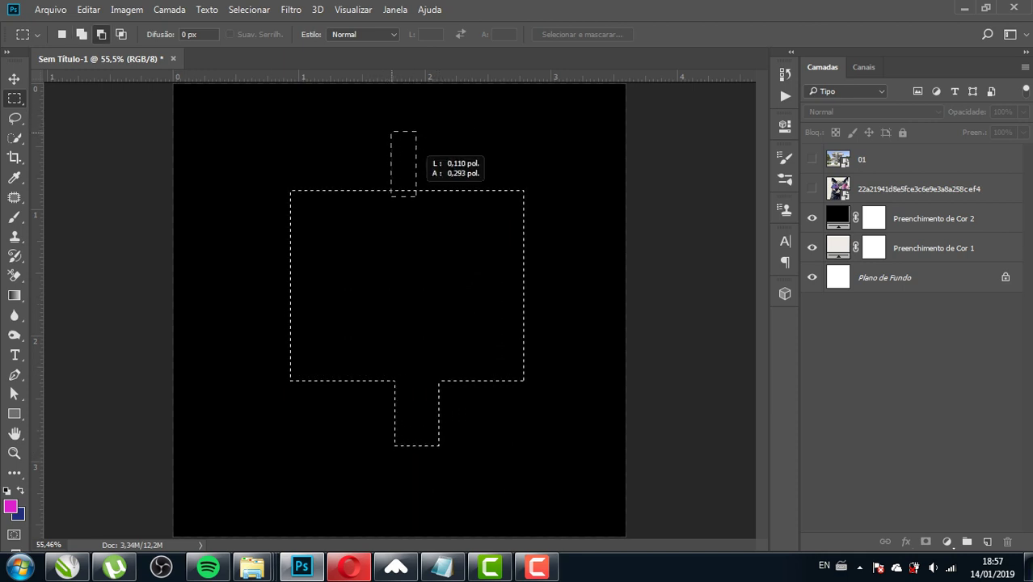
{"action": "left_click_drag", "start_coordinate": [390, 132], "coordinate": [450, 280]}
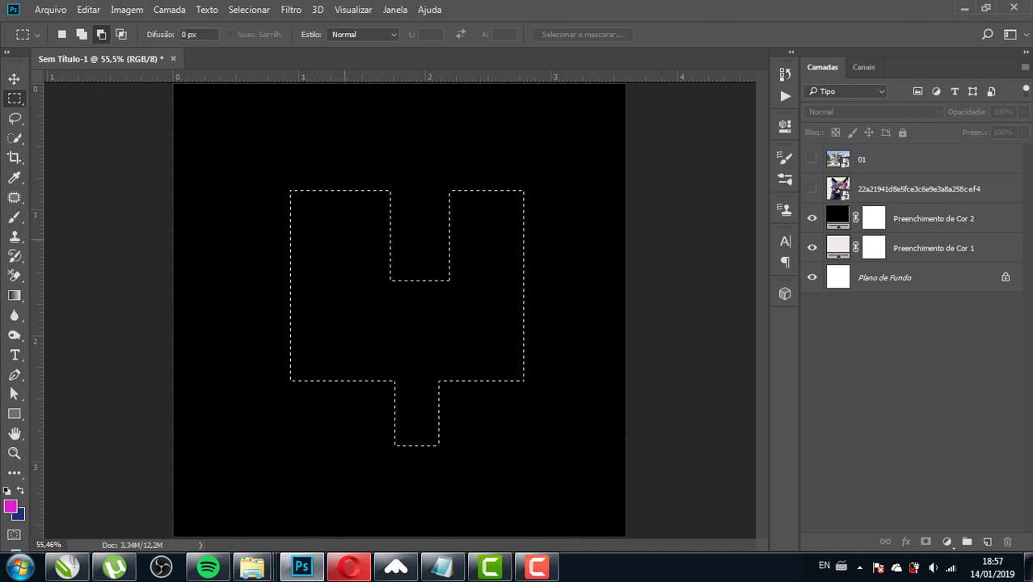
{"action": "key", "text": "ctrl+d"}
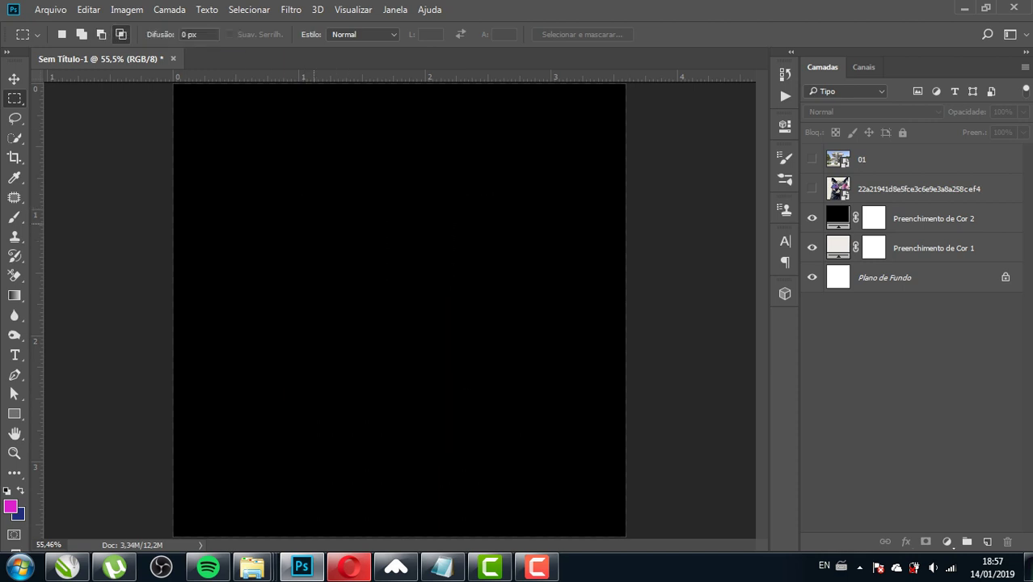
{"action": "mouse_move", "coordinate": [267, 200]}
{"action": "left_mouse_down"}
{"action": "mouse_move", "coordinate": [520, 369]}
{"action": "mouse_move", "coordinate": [548, 409]}
{"action": "left_mouse_up"}
{"action": "left_click_drag", "start_coordinate": [326, 121], "coordinate": [430, 334]}
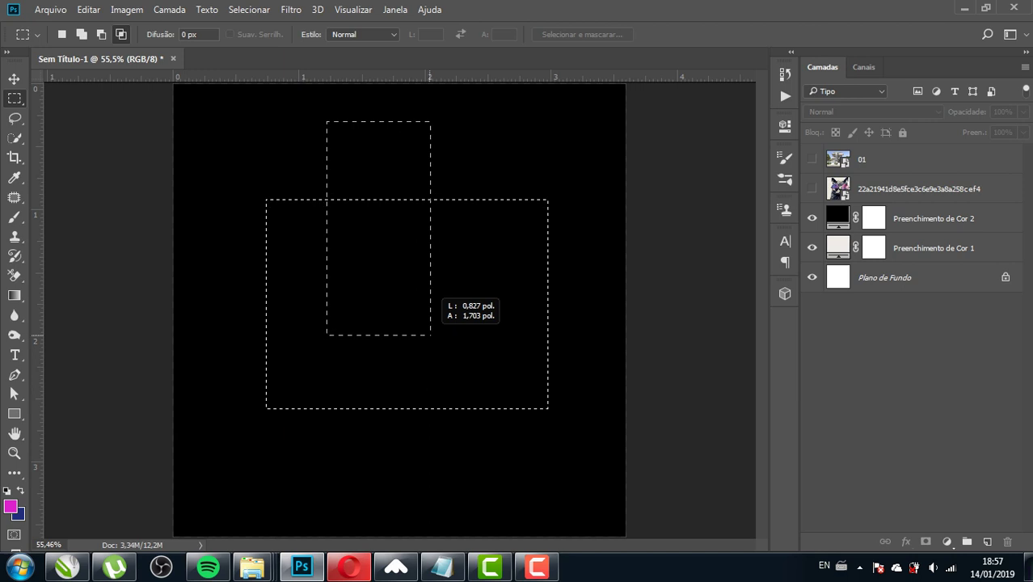
{"action": "left_click_drag", "start_coordinate": [430, 335], "coordinate": [430, 334]}
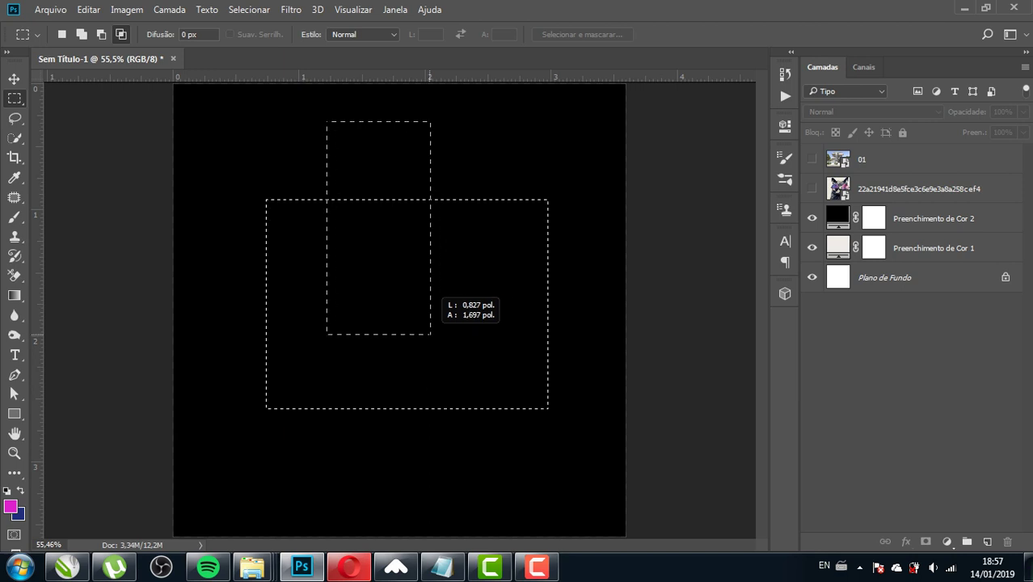
{"action": "left_click_drag", "start_coordinate": [430, 334], "coordinate": [430, 334]}
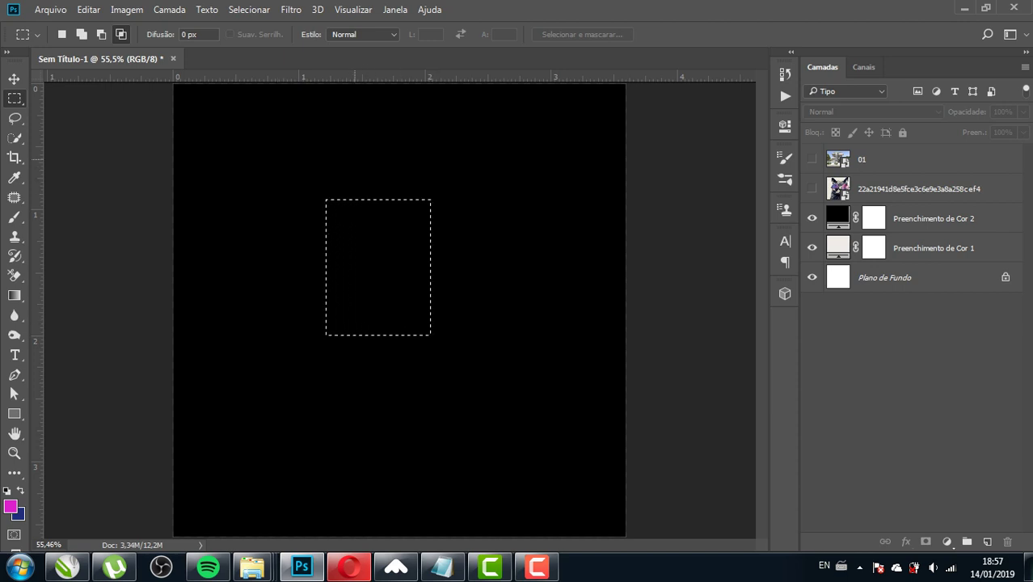
{"action": "left_click_drag", "start_coordinate": [364, 167], "coordinate": [386, 319]}
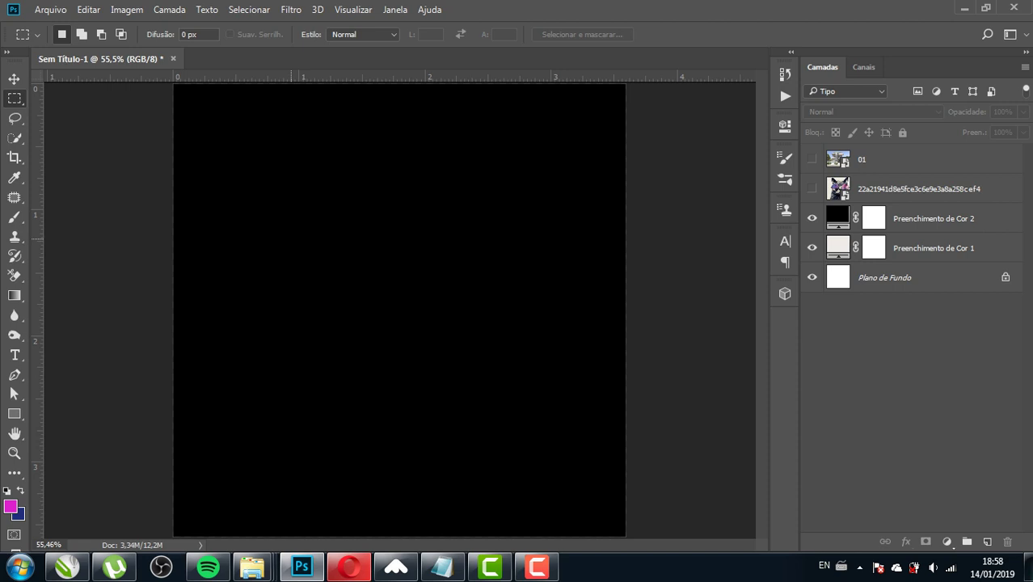
{"action": "left_click_drag", "start_coordinate": [243, 175], "coordinate": [405, 347]}
{"action": "left_click", "coordinate": [476, 435]}
{"action": "key", "text": "ctrl+z"}
{"action": "key", "text": "Return"}
{"action": "type", "text": "60"}
{"action": "key", "text": "Return"}
{"action": "left_click_drag", "start_coordinate": [267, 107], "coordinate": [517, 316]}
{"action": "key", "text": "ctrl+d"}
{"action": "left_click", "coordinate": [200, 35]}
{"action": "type", "text": "20"}
{"action": "mouse_move", "coordinate": [282, 148]}
{"action": "left_mouse_down"}
{"action": "mouse_move", "coordinate": [498, 365]}
{"action": "mouse_move", "coordinate": [498, 421]}
{"action": "left_mouse_up"}
{"action": "left_click", "coordinate": [369, 444]}
{"action": "mouse_move", "coordinate": [269, 149]}
{"action": "left_mouse_down"}
{"action": "mouse_move", "coordinate": [523, 403]}
{"action": "mouse_move", "coordinate": [357, 238]}
{"action": "mouse_move", "coordinate": [495, 375]}
{"action": "mouse_move", "coordinate": [431, 312]}
{"action": "mouse_move", "coordinate": [485, 366]}
{"action": "left_mouse_up"}
{"action": "key", "text": "ctrl+d"}
{"action": "left_click", "coordinate": [199, 34]}
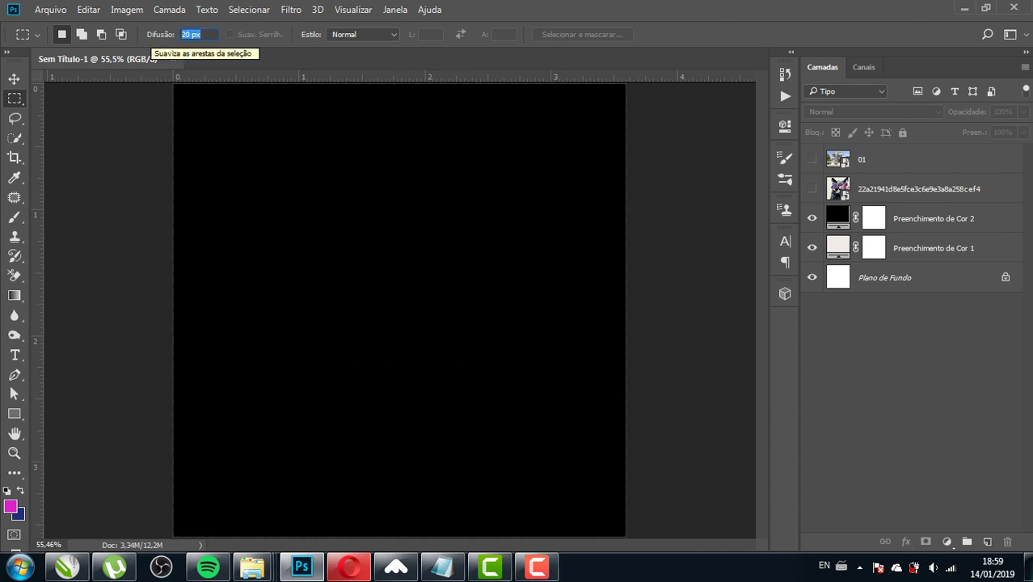
{"action": "type", "text": "0"}
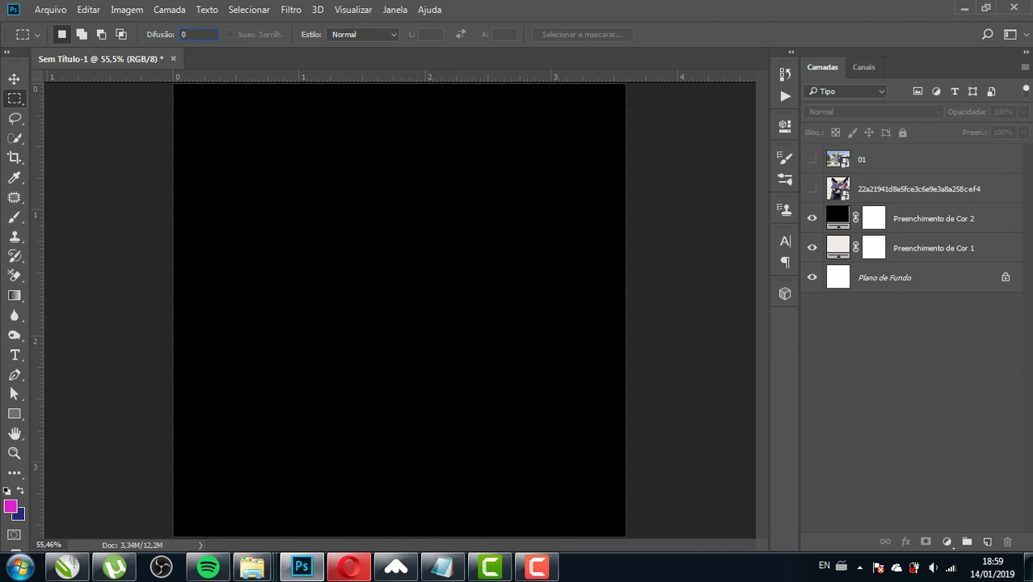
{"action": "key", "text": "Return"}
{"action": "mouse_move", "coordinate": [231, 150]}
{"action": "left_mouse_down"}
{"action": "mouse_move", "coordinate": [522, 156]}
{"action": "mouse_move", "coordinate": [540, 465]}
{"action": "mouse_move", "coordinate": [420, 272]}
{"action": "mouse_move", "coordinate": [505, 479]}
{"action": "mouse_move", "coordinate": [473, 152]}
{"action": "mouse_move", "coordinate": [494, 402]}
{"action": "mouse_move", "coordinate": [603, 296]}
{"action": "mouse_move", "coordinate": [487, 448]}
{"action": "mouse_move", "coordinate": [484, 273]}
{"action": "mouse_move", "coordinate": [462, 376]}
{"action": "left_mouse_up"}
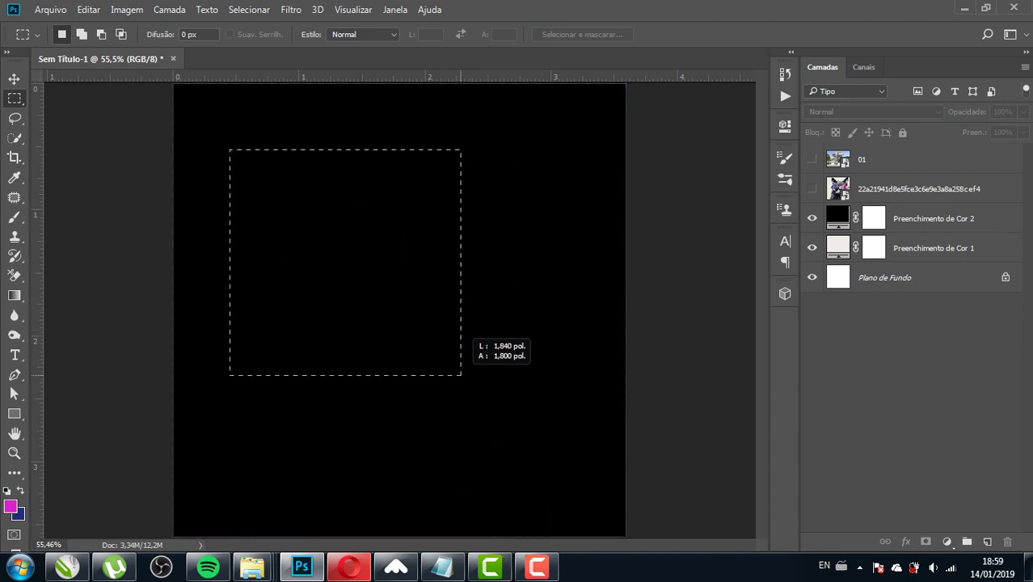
- Set the marquee style to Fixed Ratio with width 70 and height 20
{"action": "left_click", "coordinate": [462, 376]}
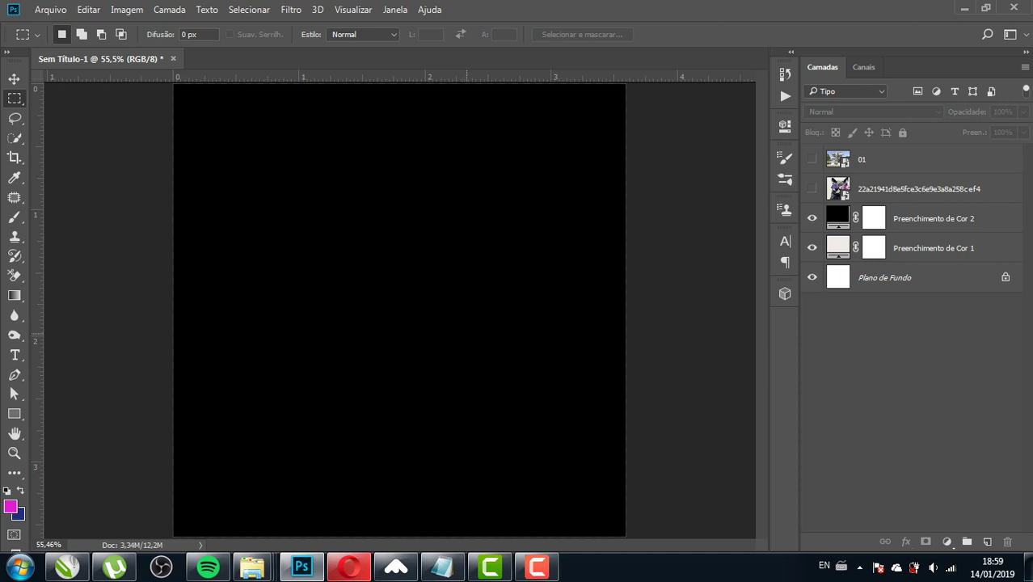
{"action": "left_click", "coordinate": [364, 34]}
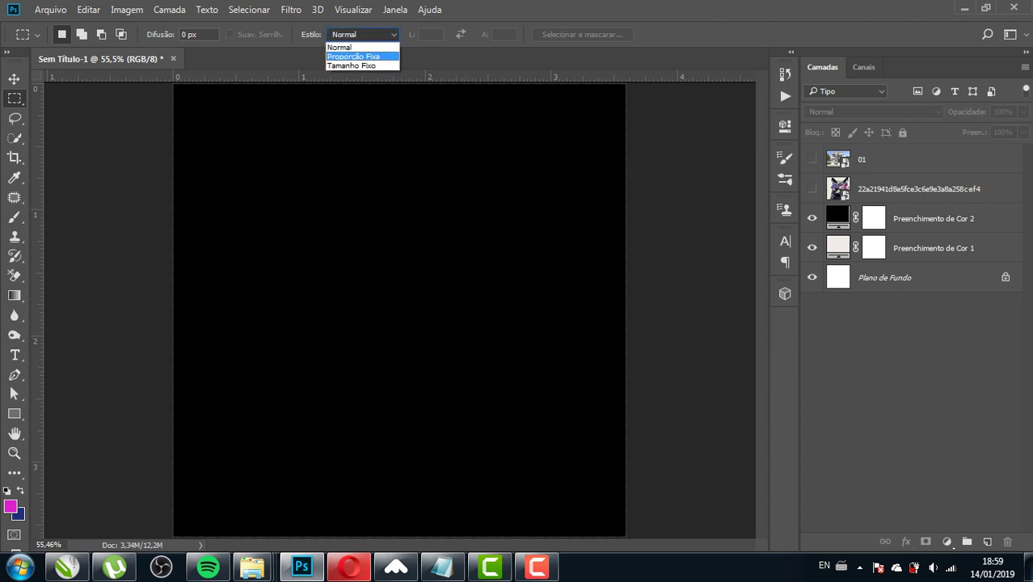
{"action": "left_click", "coordinate": [352, 56]}
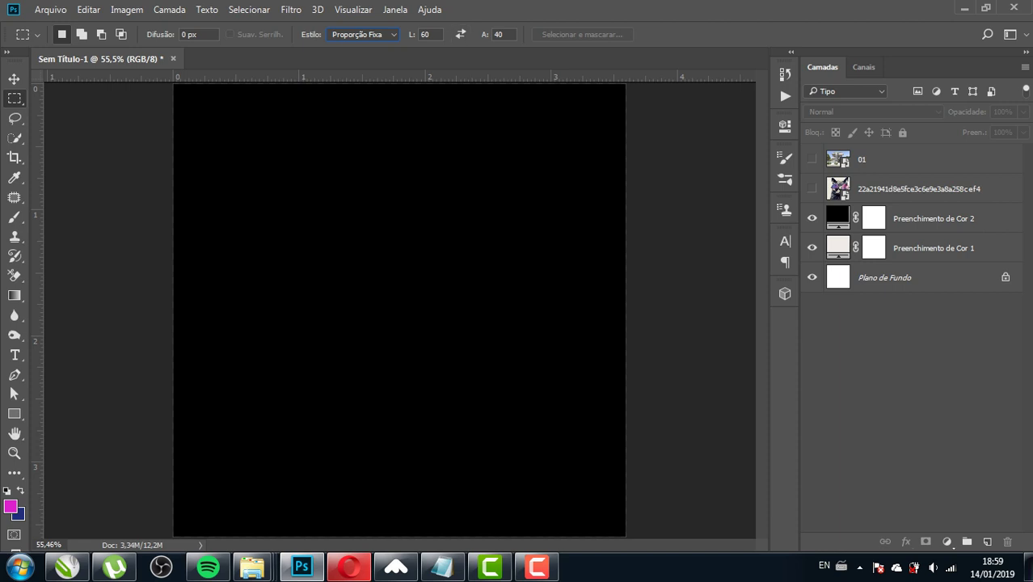
{"action": "double_click", "coordinate": [425, 34]}
{"action": "type", "text": "70"}
{"action": "double_click", "coordinate": [499, 34]}
{"action": "type", "text": "20"}
- Draw a 70:20 selection, move it to the canvas centre, then deselect
{"action": "left_click_drag", "start_coordinate": [266, 123], "coordinate": [600, 344]}
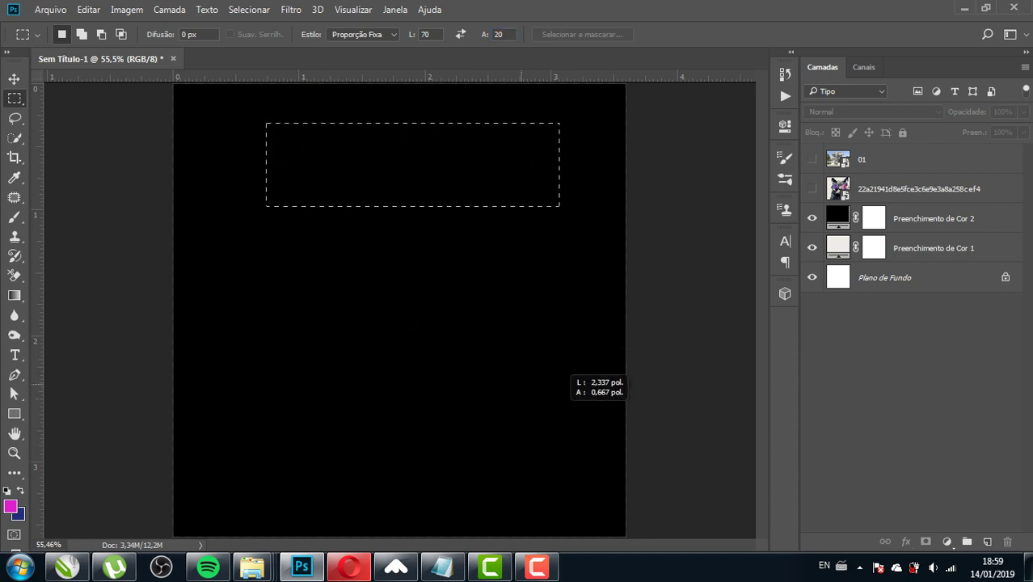
{"action": "left_click_drag", "start_coordinate": [599, 344], "coordinate": [562, 369]}
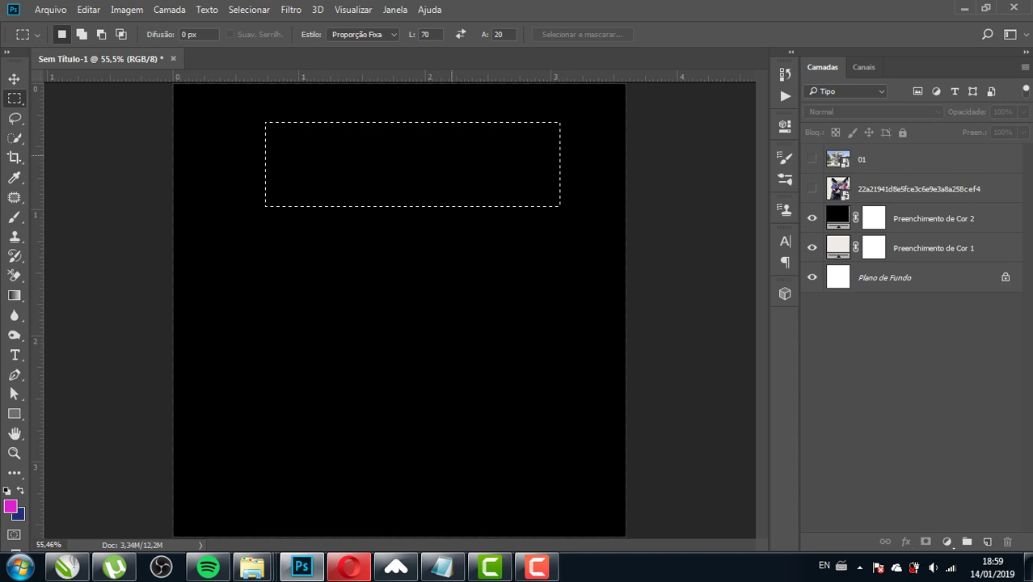
{"action": "left_click_drag", "start_coordinate": [451, 126], "coordinate": [451, 199]}
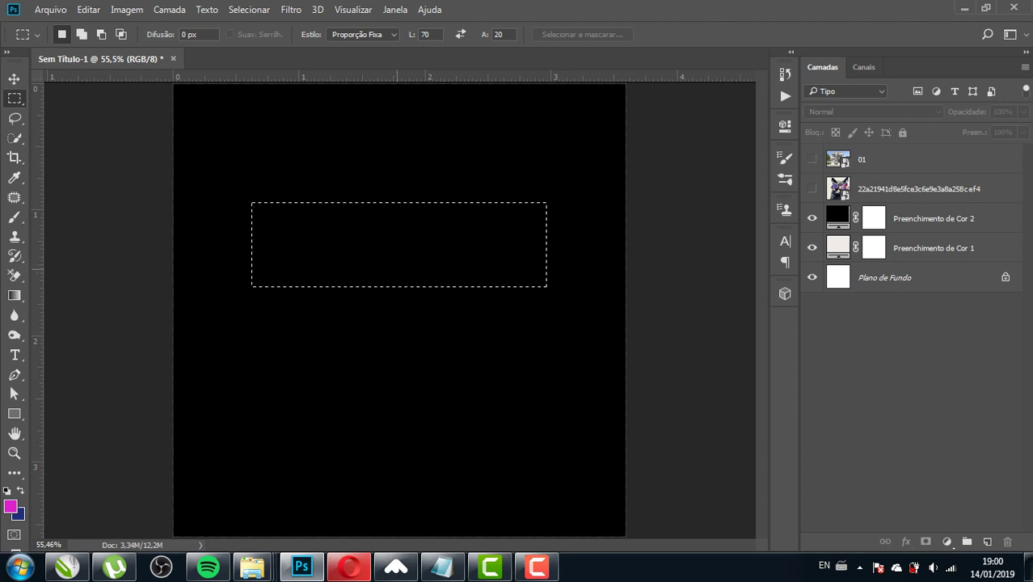
{"action": "mouse_move", "coordinate": [397, 240]}
{"action": "left_mouse_down"}
{"action": "mouse_move", "coordinate": [415, 206]}
{"action": "mouse_move", "coordinate": [408, 195]}
{"action": "left_mouse_up"}
{"action": "key", "text": "ctrl+d"}
- Set the marquee style to Fixed Size with 1000 px width and 1000 px height
{"action": "left_click", "coordinate": [362, 34]}
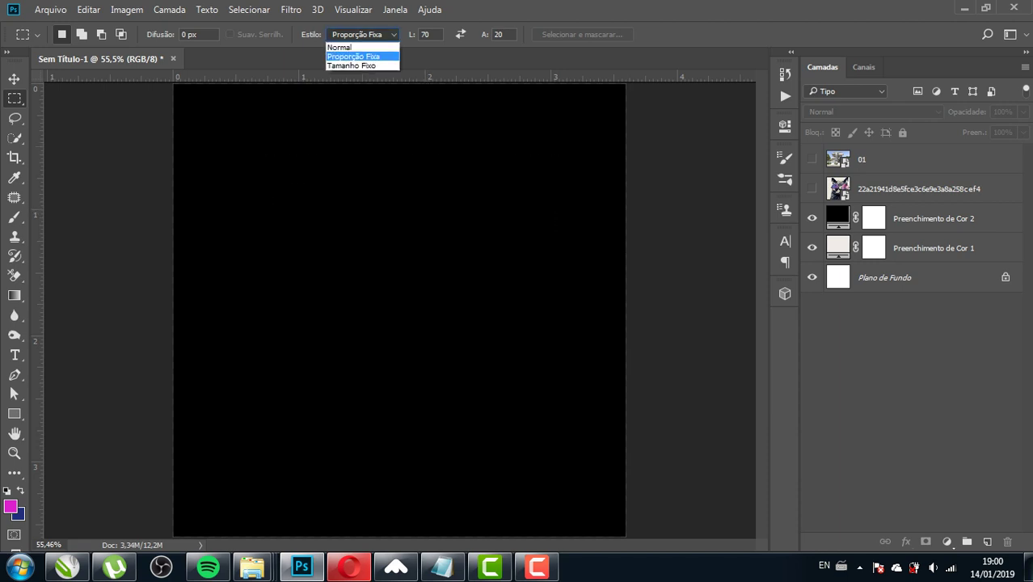
{"action": "key", "text": "Return"}
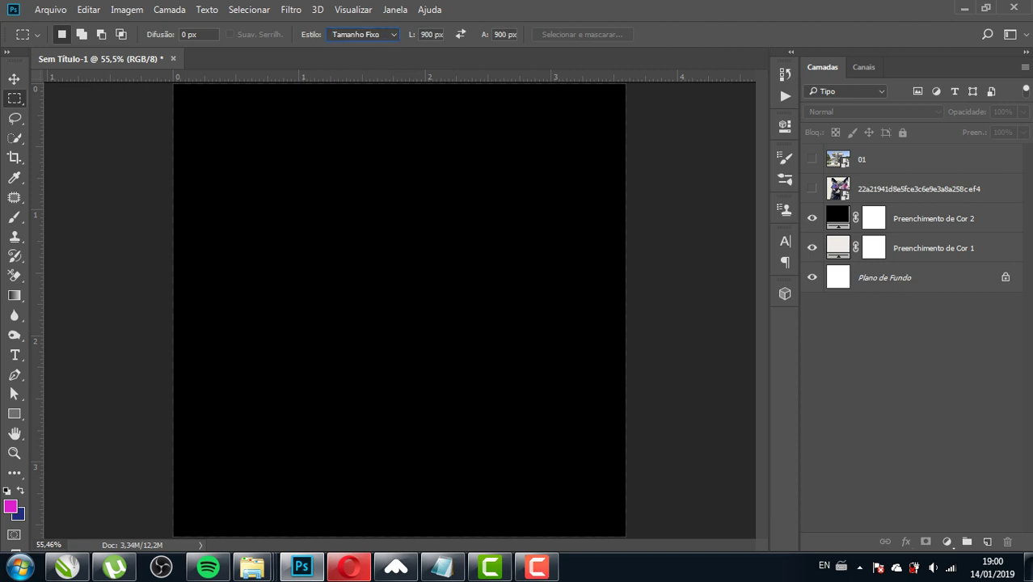
{"action": "key", "text": "Tab"}
{"action": "type", "text": "10"}
{"action": "type", "text": "00"}
{"action": "key", "text": "Tab"}
{"action": "type", "text": "100"}
{"action": "type", "text": "0"}
- Place a 1000 × 1000 px square selection near the top left and nudge it into position
{"action": "left_click", "coordinate": [187, 100]}
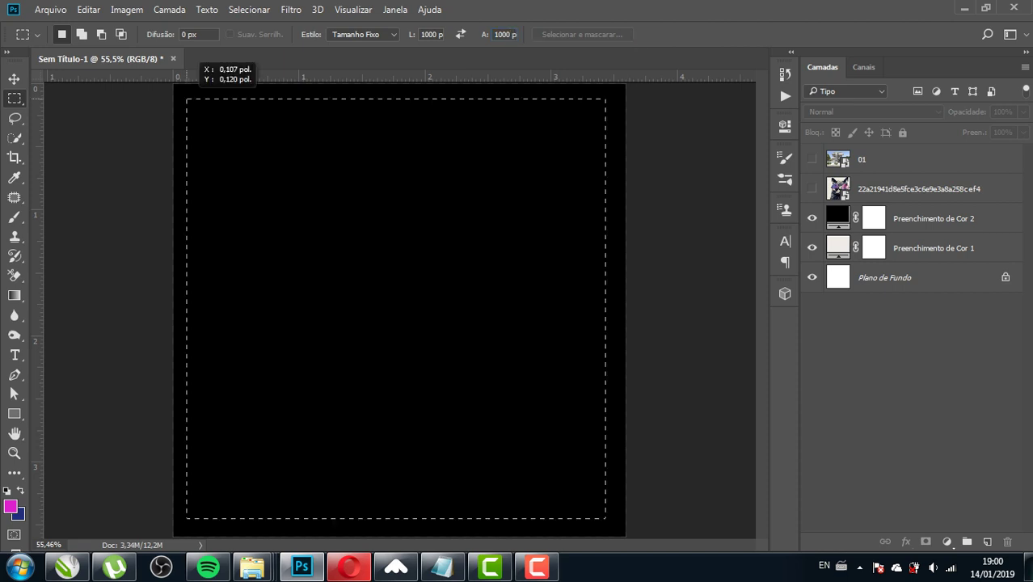
{"action": "left_click_drag", "start_coordinate": [186, 100], "coordinate": [192, 103]}
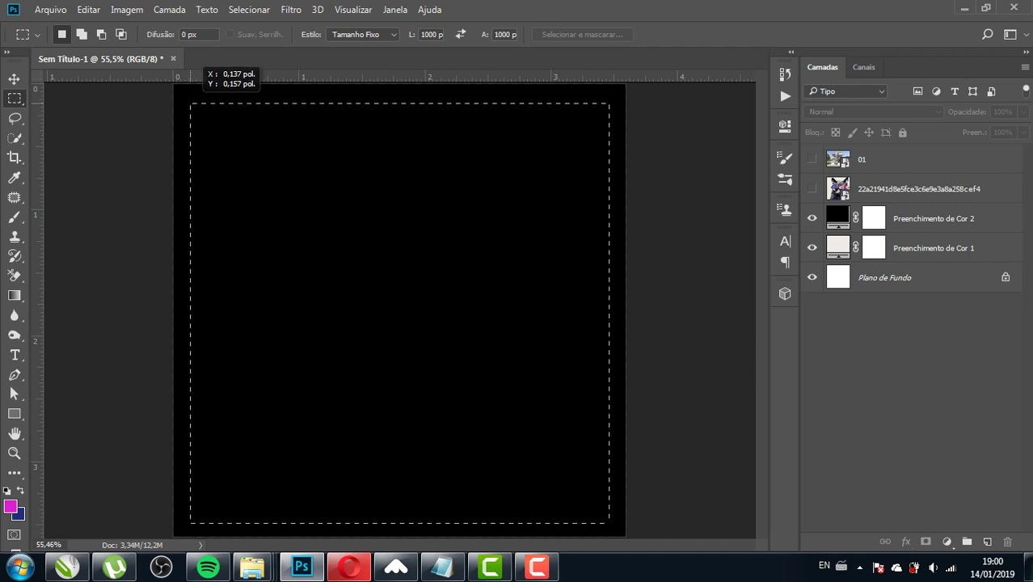
{"action": "left_click_drag", "start_coordinate": [191, 103], "coordinate": [189, 100]}
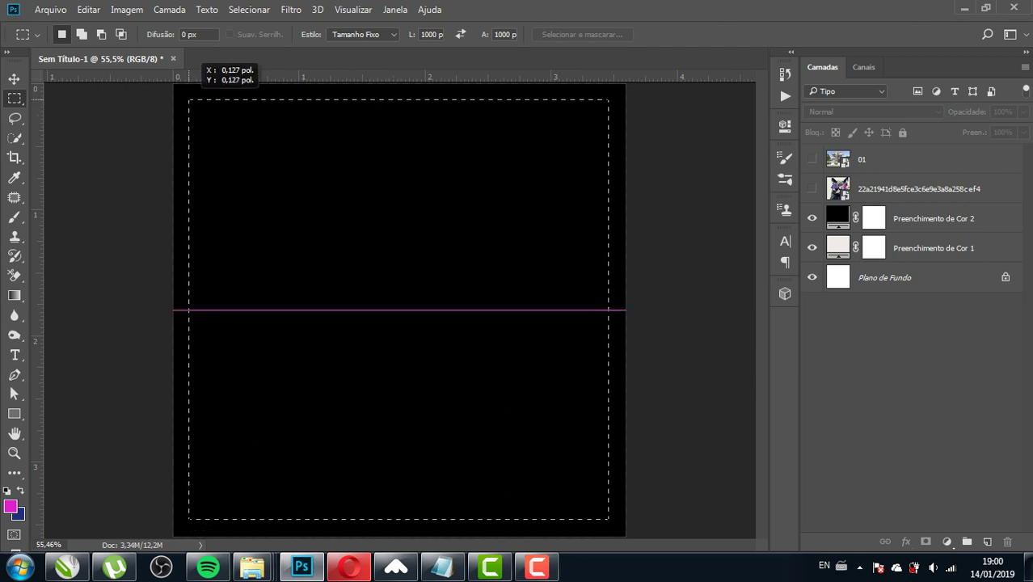
{"action": "left_click_drag", "start_coordinate": [189, 100], "coordinate": [190, 101]}
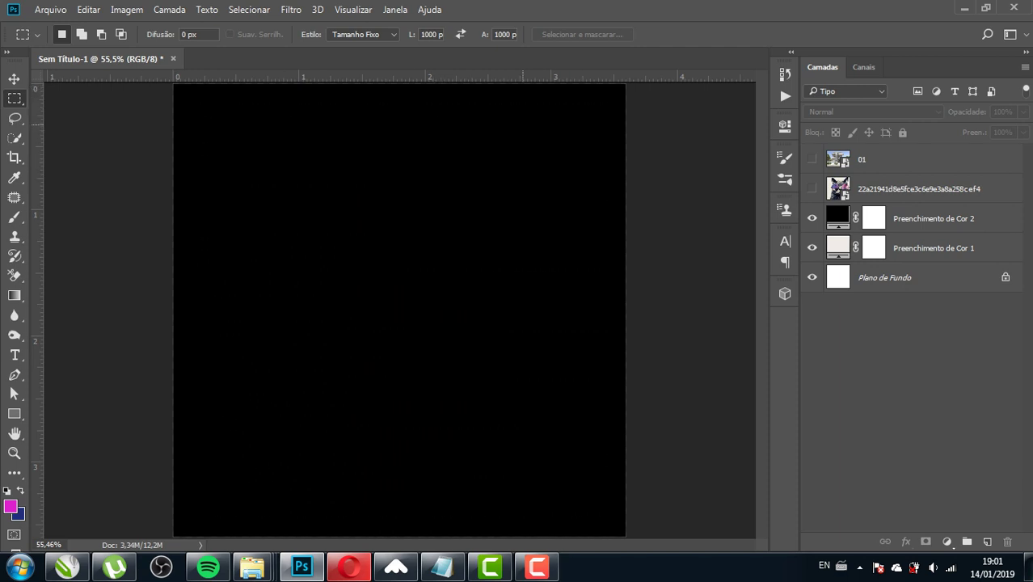
- Return the marquee to Normal style, draw a free rectangle, and show the cat image layer
{"action": "left_click", "coordinate": [208, 116]}
{"action": "left_click_drag", "start_coordinate": [243, 162], "coordinate": [208, 146]}
{"action": "left_click", "coordinate": [363, 34]}
{"action": "left_click_drag", "start_coordinate": [293, 176], "coordinate": [506, 312]}
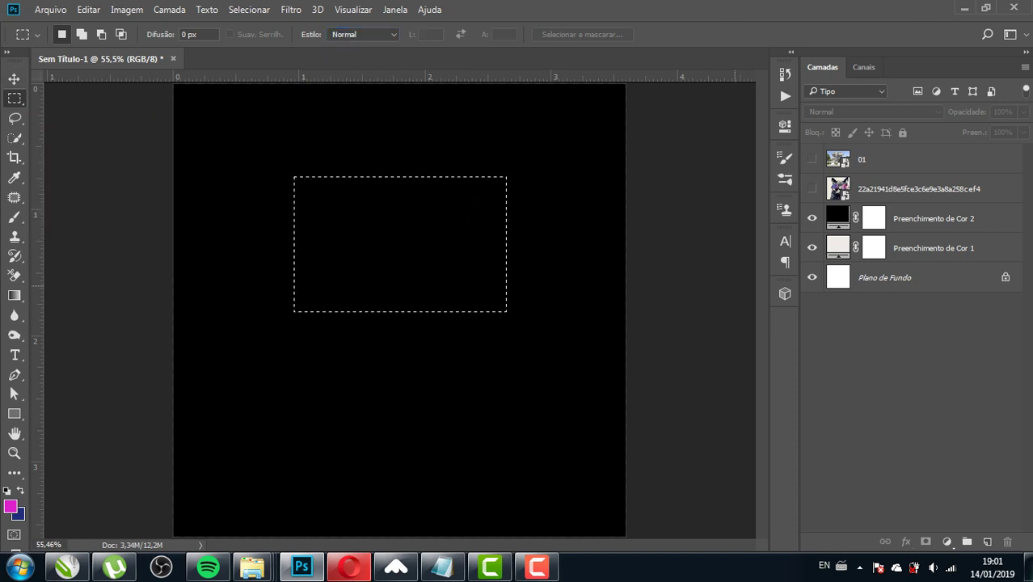
{"action": "left_click", "coordinate": [811, 188]}
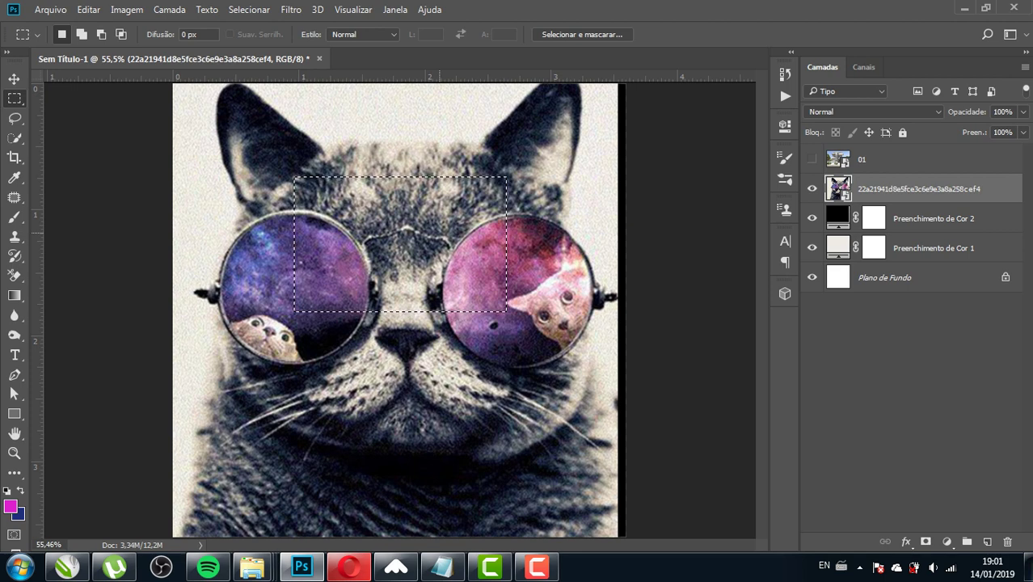
- Deselect, switch to the Elliptical Marquee in New Selection mode, and show layer 01
{"action": "key", "text": "ctrl+d"}
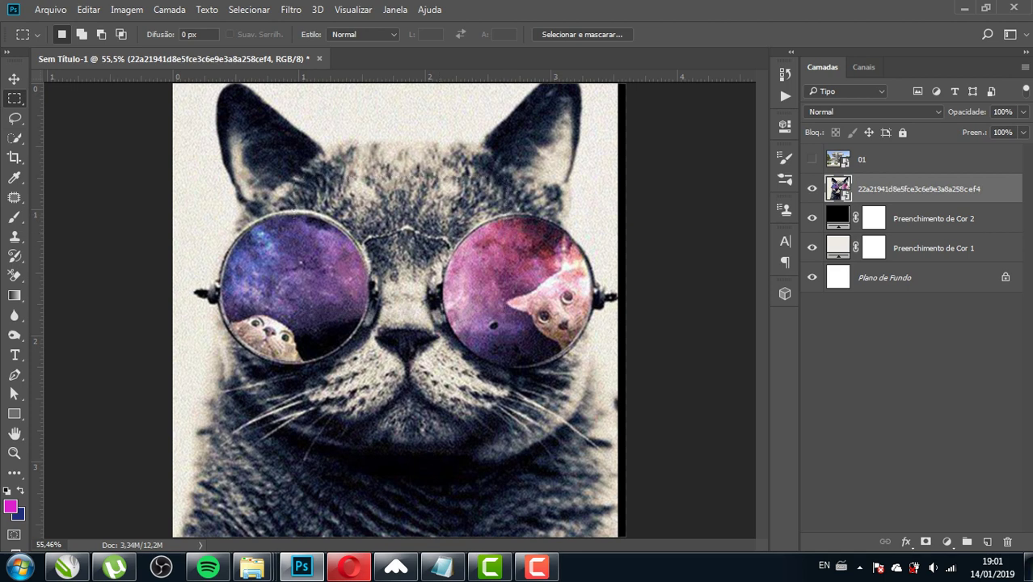
{"action": "right_click", "coordinate": [15, 98]}
{"action": "left_click", "coordinate": [105, 113]}
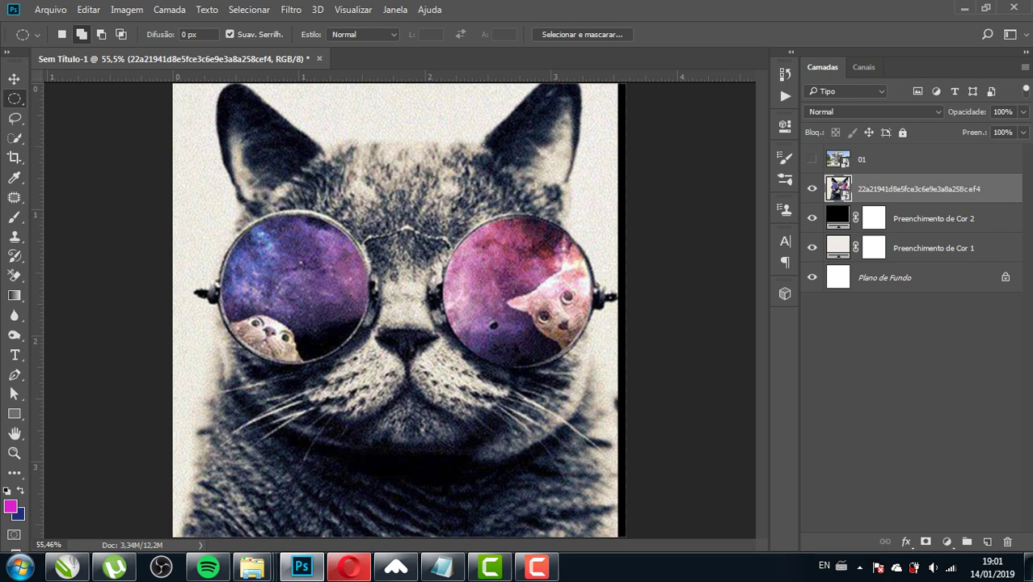
{"action": "left_click", "coordinate": [62, 34]}
{"action": "left_click", "coordinate": [812, 159]}
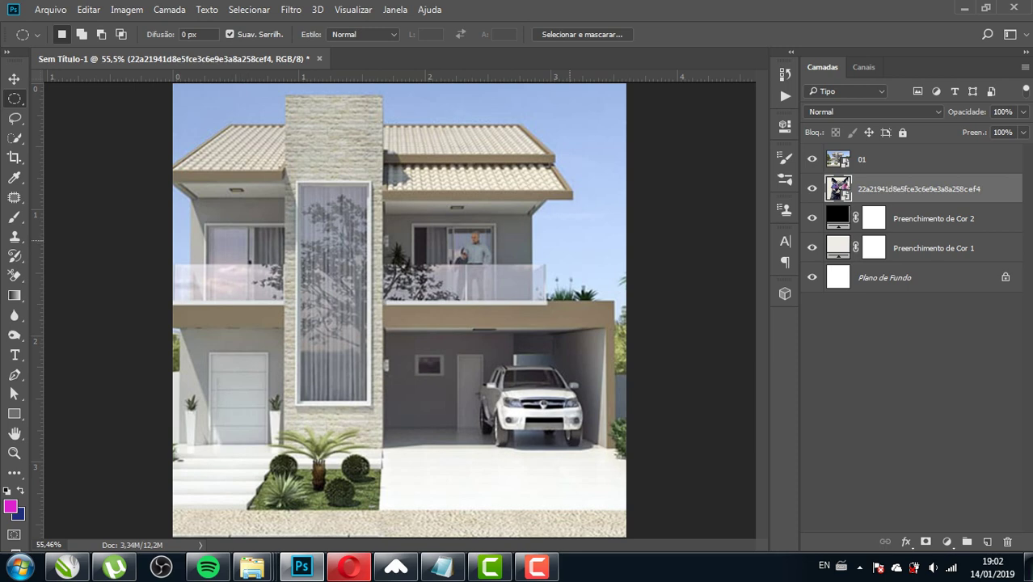
- Rename the house photo layer 01 to 'CASA'
{"action": "key", "text": "alt+bracketright"}
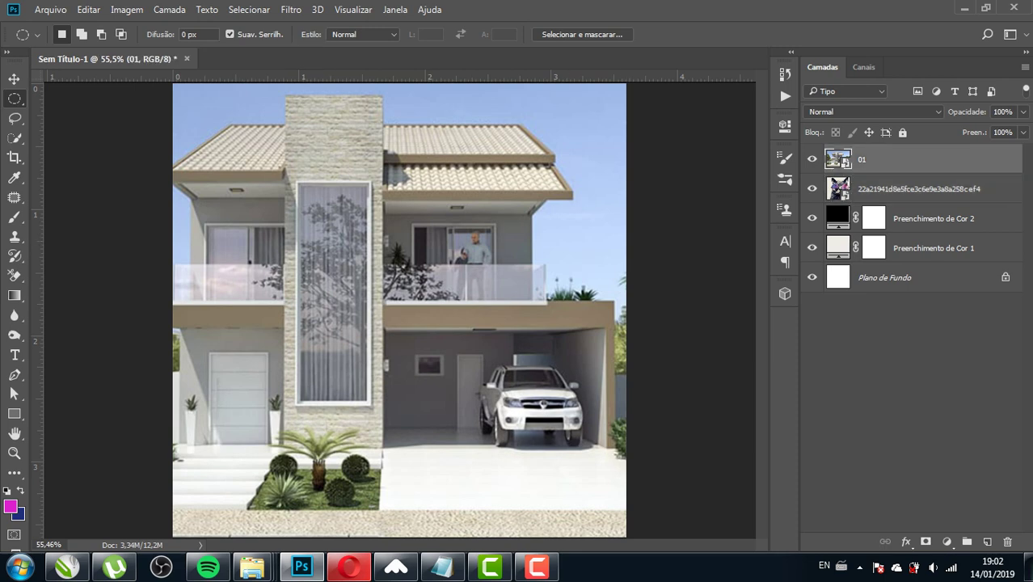
{"action": "double_click", "coordinate": [862, 159]}
{"action": "type", "text": "CASA"}
{"action": "key", "text": "Return"}
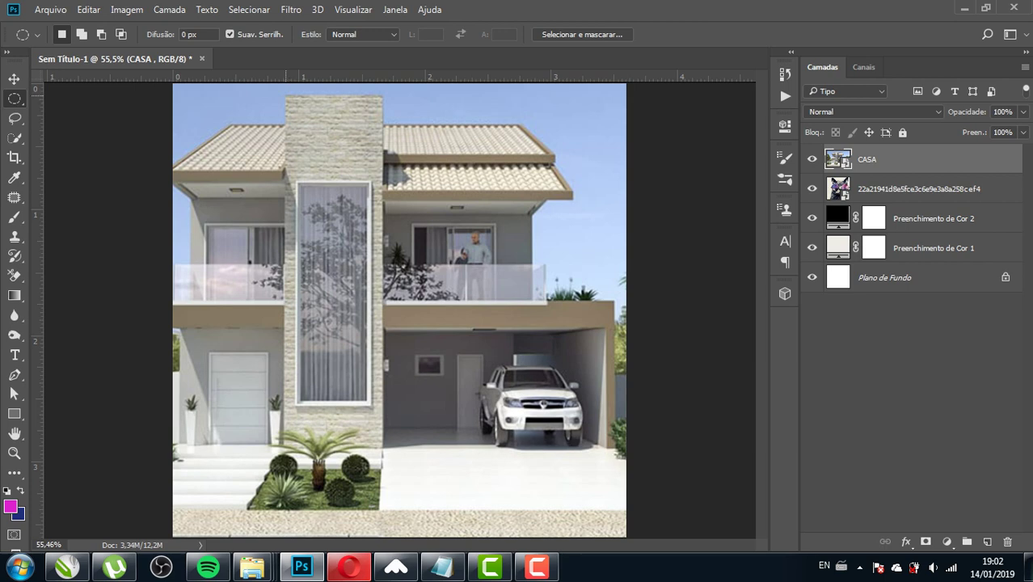
- Select the stone pillar's top block with a rectangular marquee, then fit the image to the window
{"action": "scroll", "coordinate": [286, 98], "scroll_direction": "up", "scroll_amount": 5}
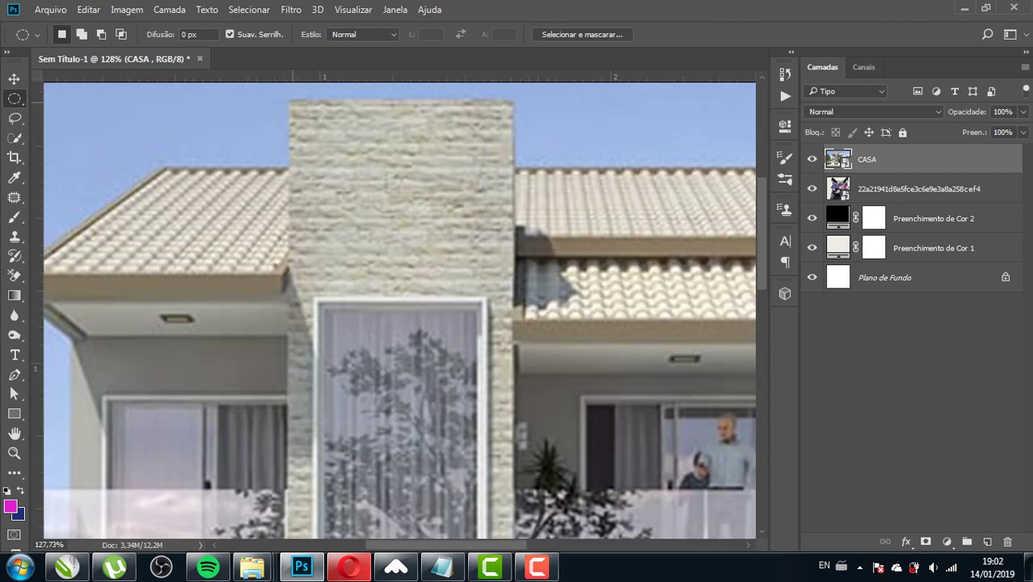
{"action": "left_click_drag", "start_coordinate": [291, 100], "coordinate": [422, 242]}
{"action": "right_click", "coordinate": [14, 98]}
{"action": "left_click", "coordinate": [81, 97]}
{"action": "left_click_drag", "start_coordinate": [291, 100], "coordinate": [511, 287]}
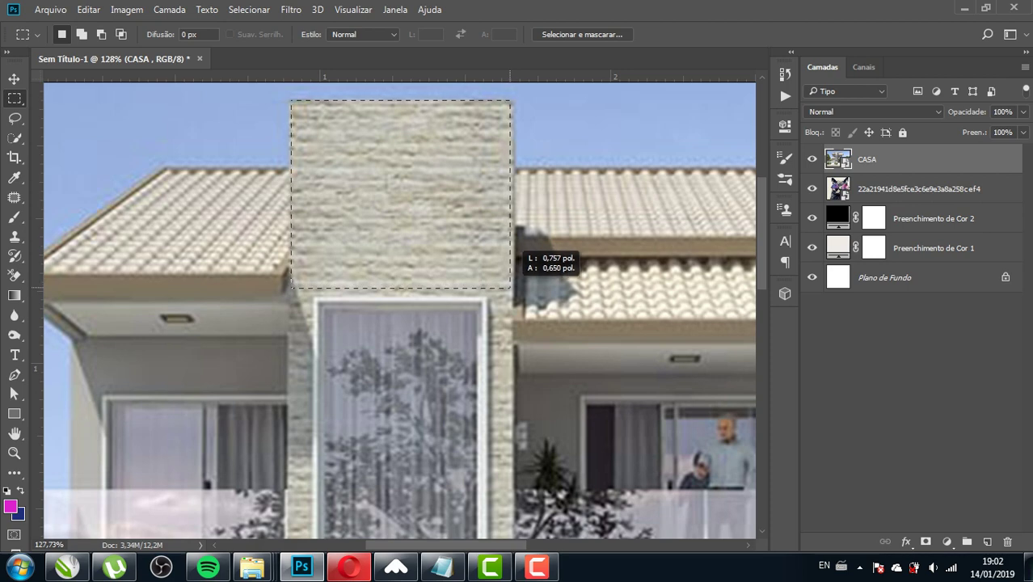
{"action": "left_click_drag", "start_coordinate": [511, 287], "coordinate": [511, 265]}
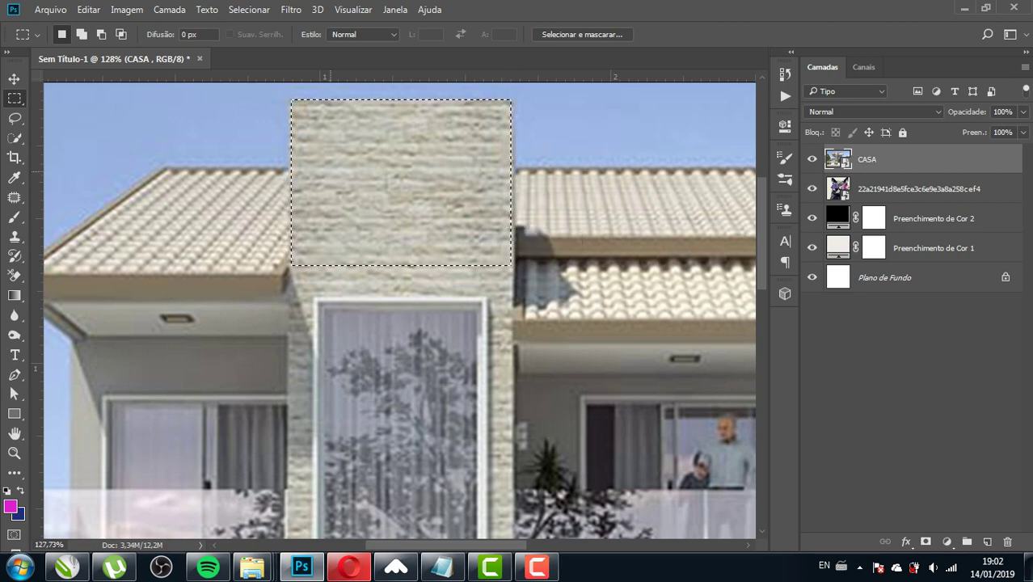
{"action": "key", "text": "ctrl+0"}
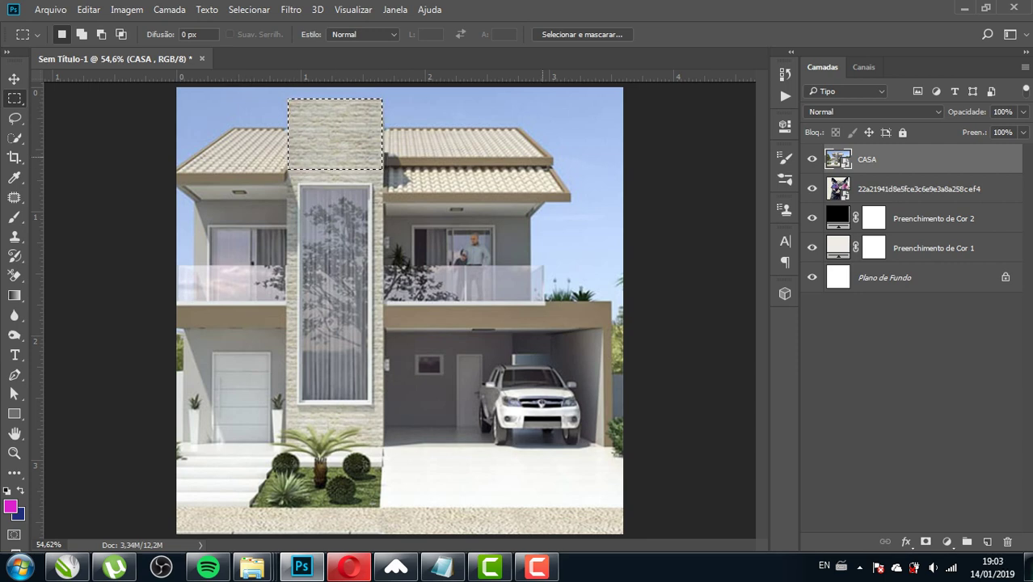
- Copy the selected stone block to a new layer and hide the cat photo layer
{"action": "key", "text": "ctrl+j"}
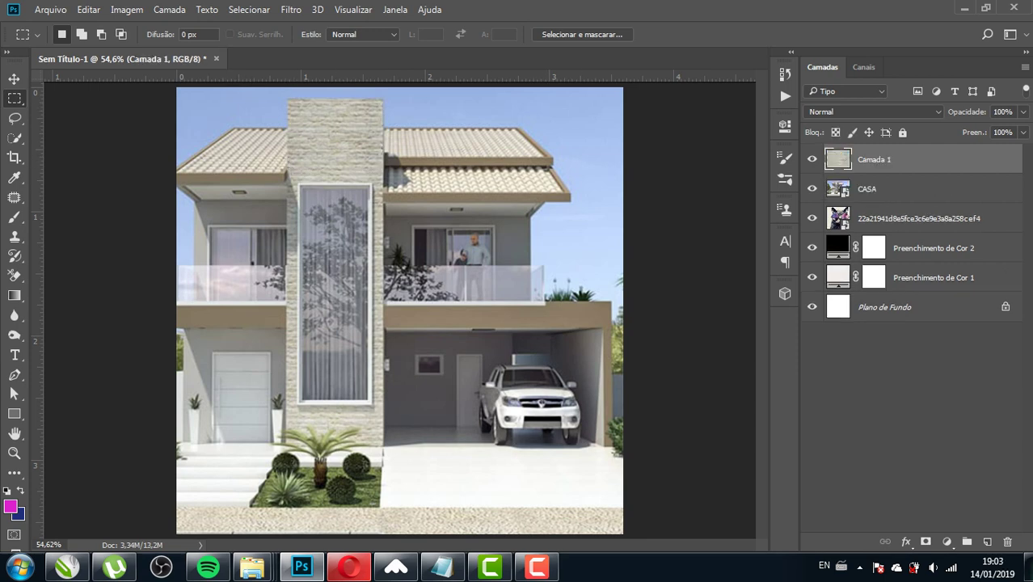
{"action": "left_click", "coordinate": [812, 188]}
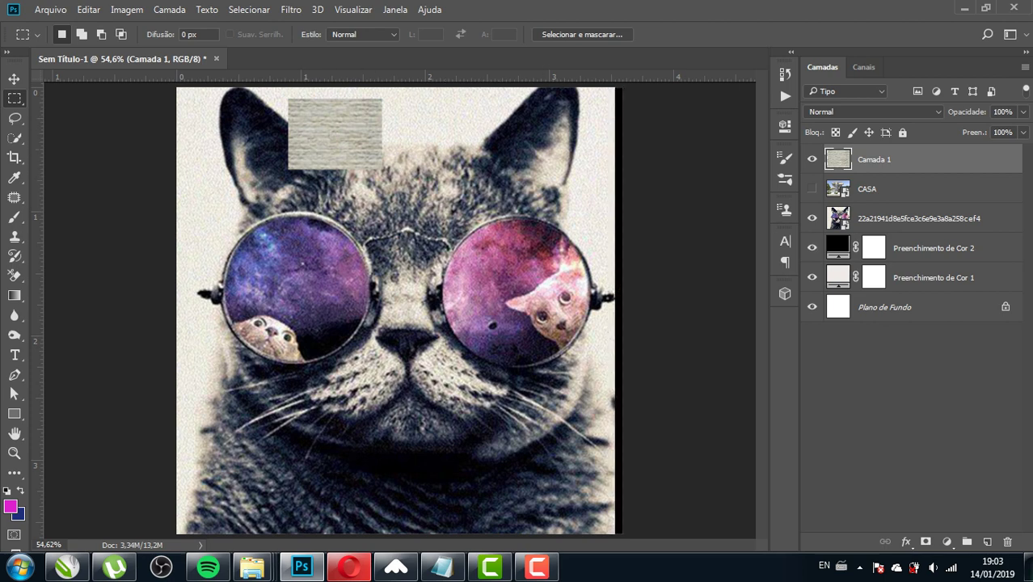
{"action": "left_click", "coordinate": [811, 217]}
{"action": "left_click", "coordinate": [812, 188]}
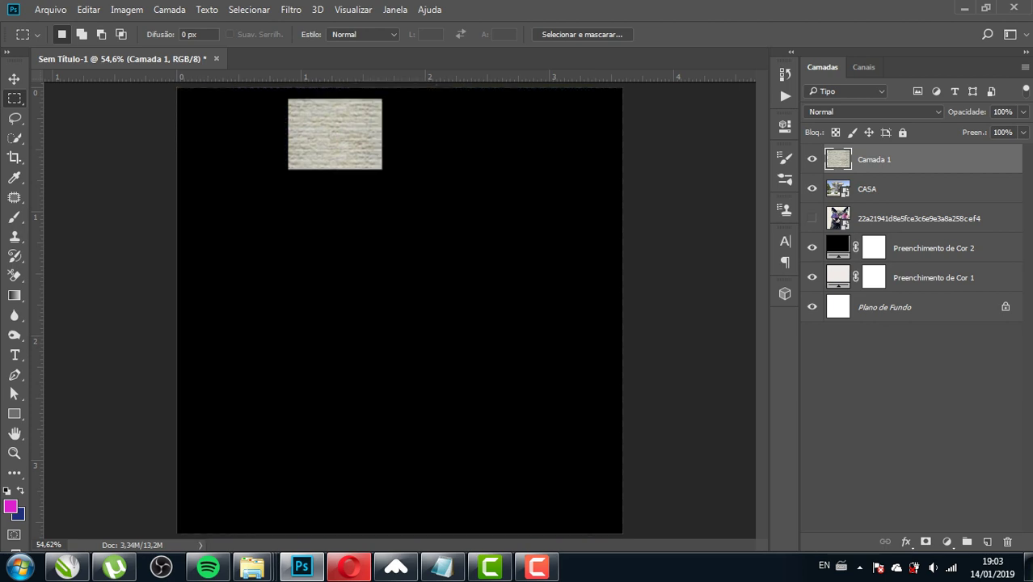
- Move and duplicate the stone patch down the pillar to cover the tall window
{"action": "key", "text": "v"}
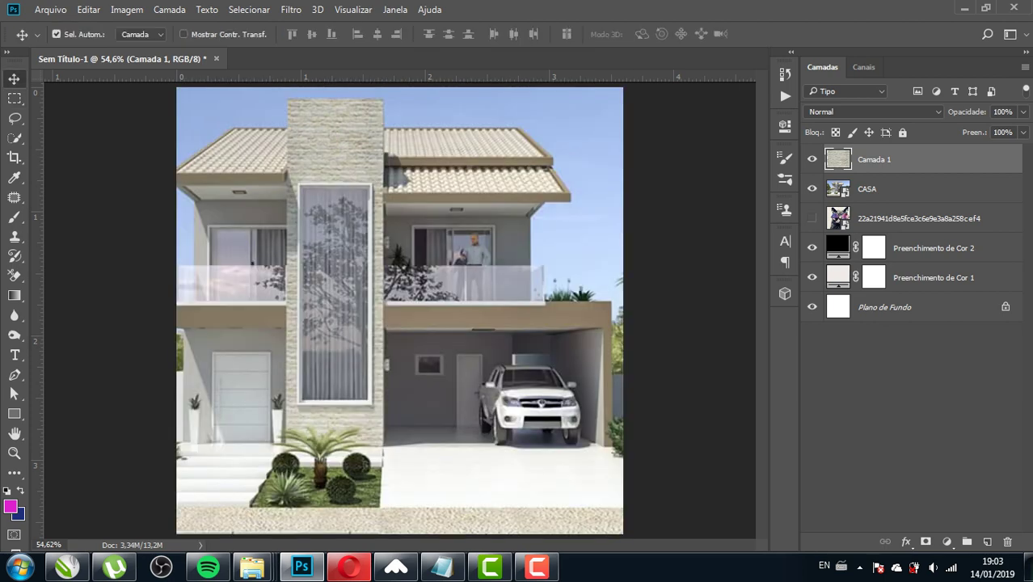
{"action": "left_click_drag", "start_coordinate": [335, 136], "coordinate": [335, 187]}
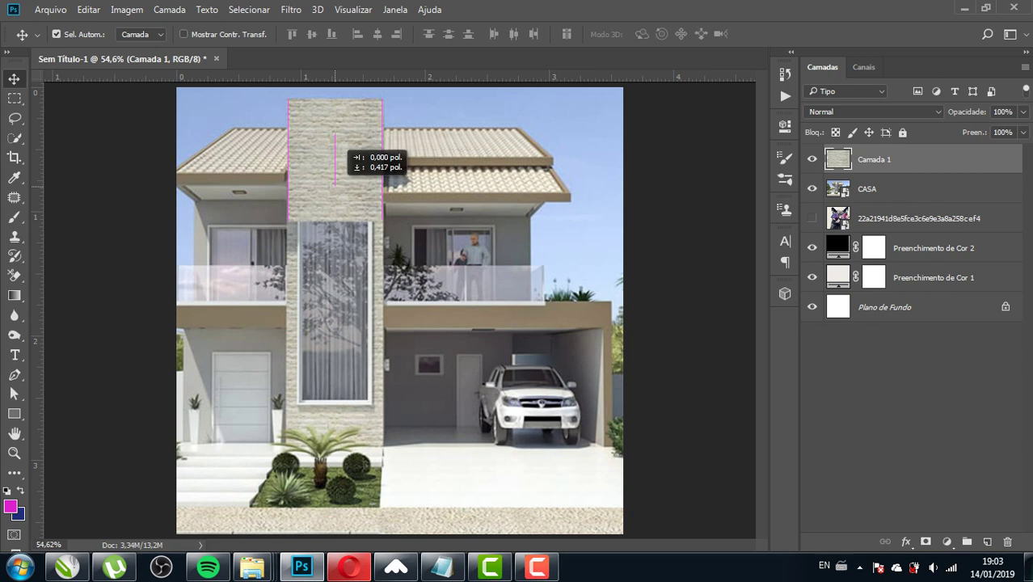
{"action": "left_click_drag", "start_coordinate": [334, 162], "coordinate": [334, 182]}
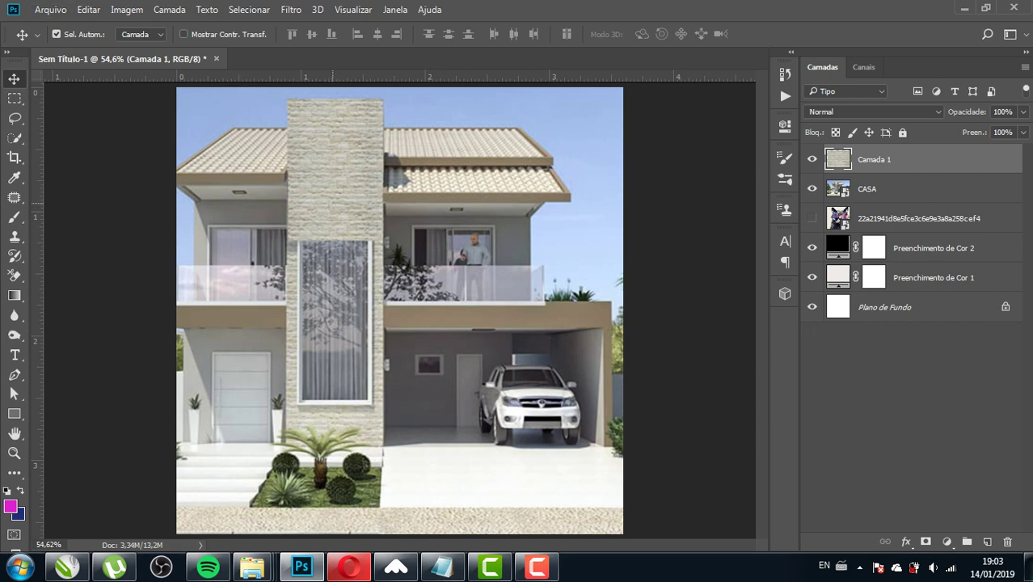
{"action": "left_click_drag", "start_coordinate": [332, 212], "coordinate": [334, 231]}
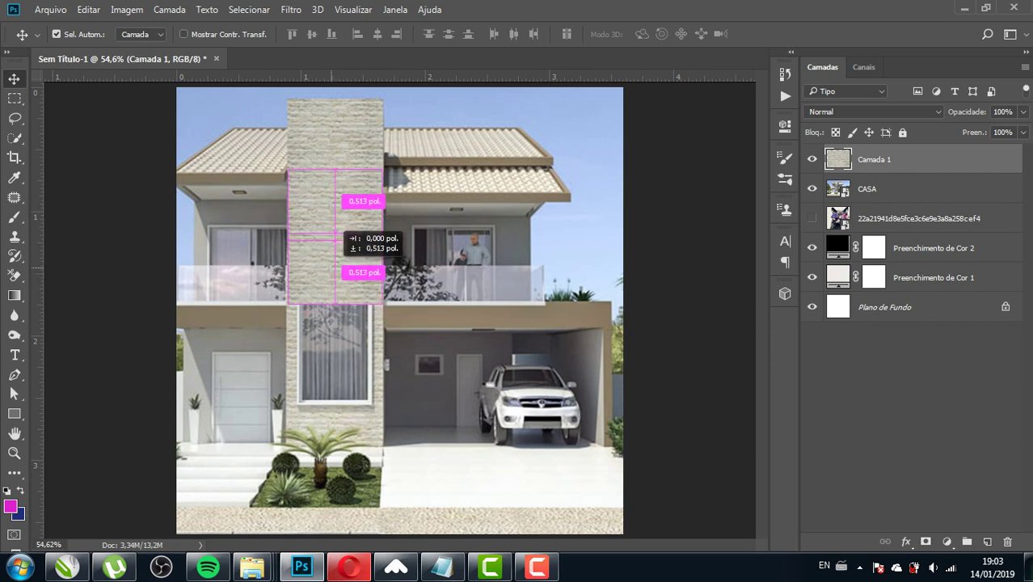
{"action": "left_click_drag", "start_coordinate": [334, 243], "coordinate": [332, 326]}
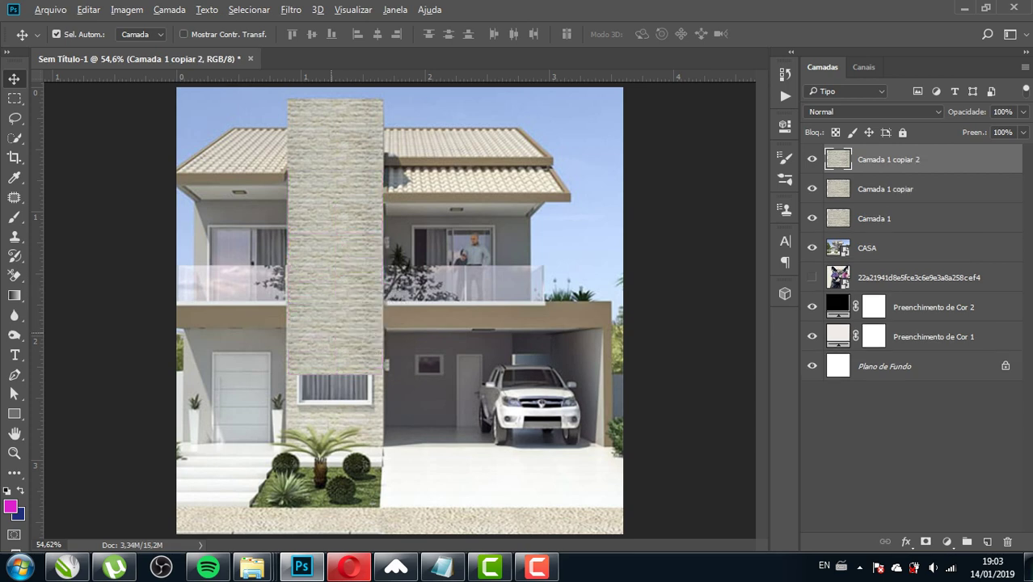
{"action": "left_click_drag", "start_coordinate": [332, 326], "coordinate": [333, 396]}
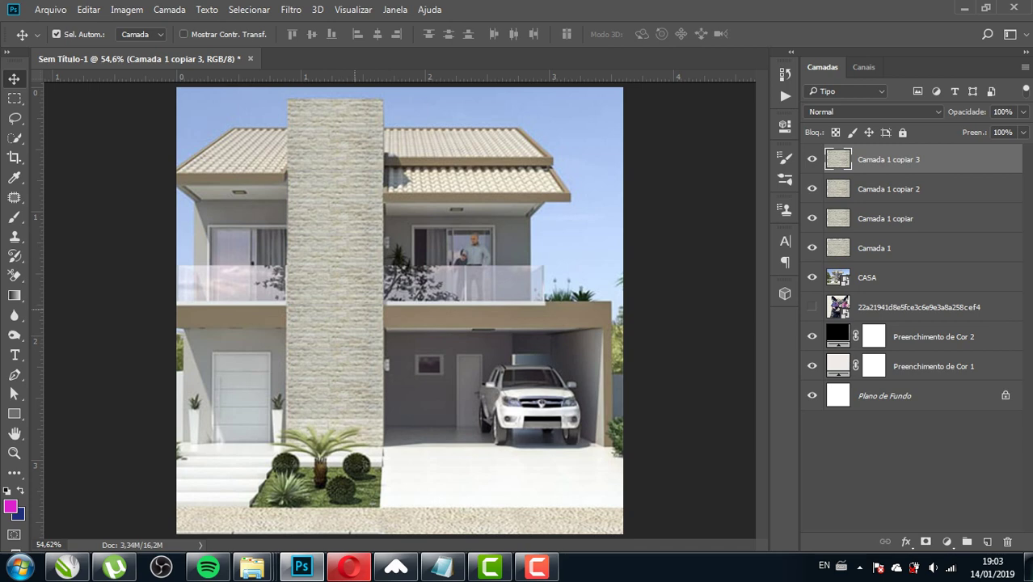
- Delete the stone copy layers and select the tall window panel with a rectangle
{"action": "key", "text": "Delete"}
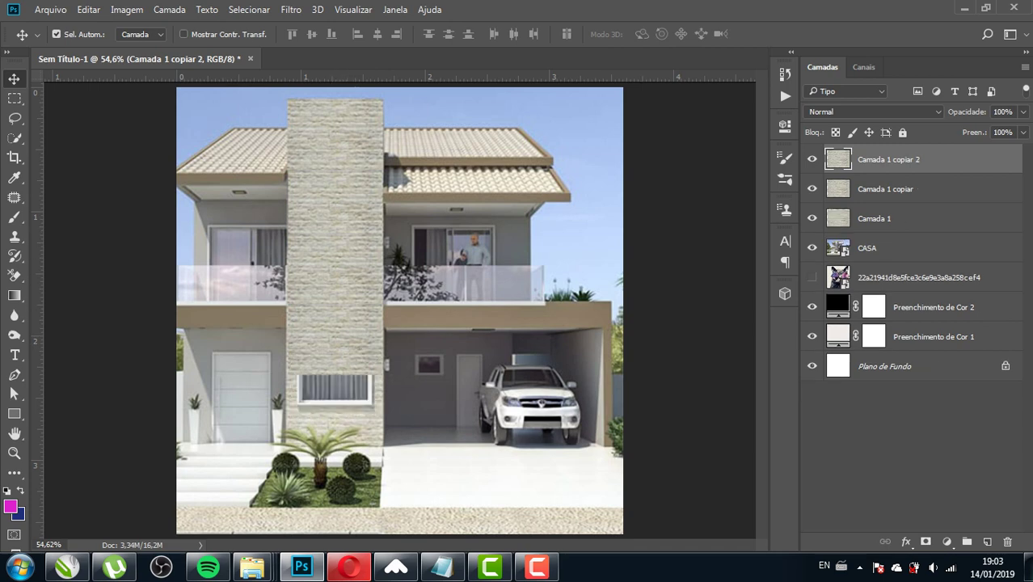
{"action": "key", "text": "Delete"}
{"action": "key", "text": "Delete"}
{"action": "key", "text": "Delete"}
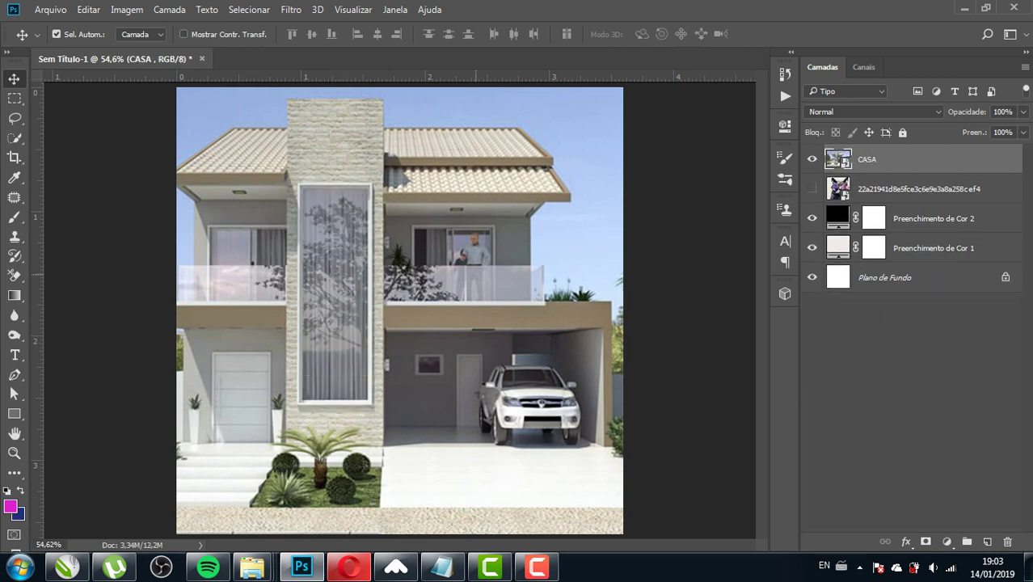
{"action": "left_click", "coordinate": [15, 98]}
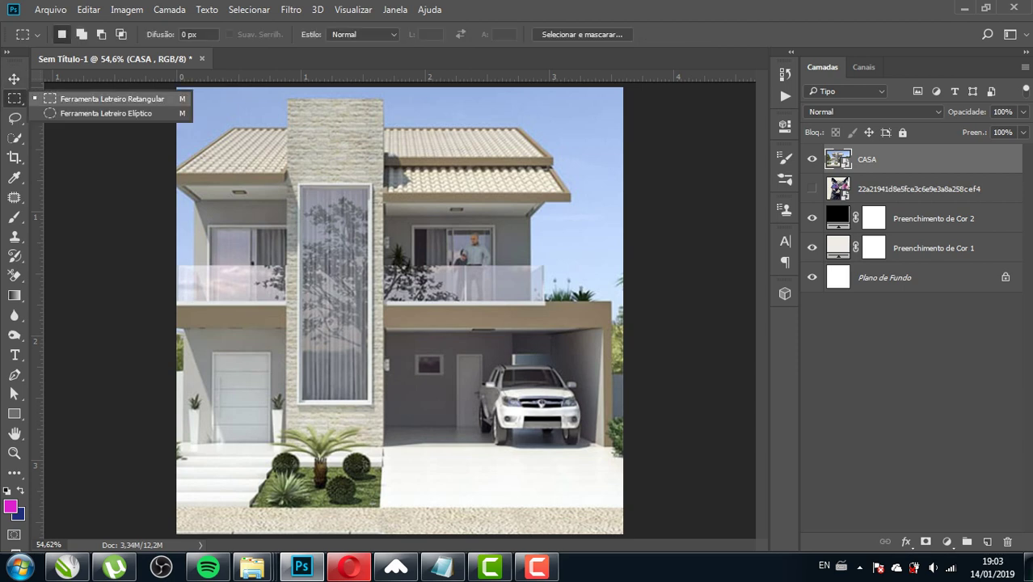
{"action": "left_click", "coordinate": [111, 98]}
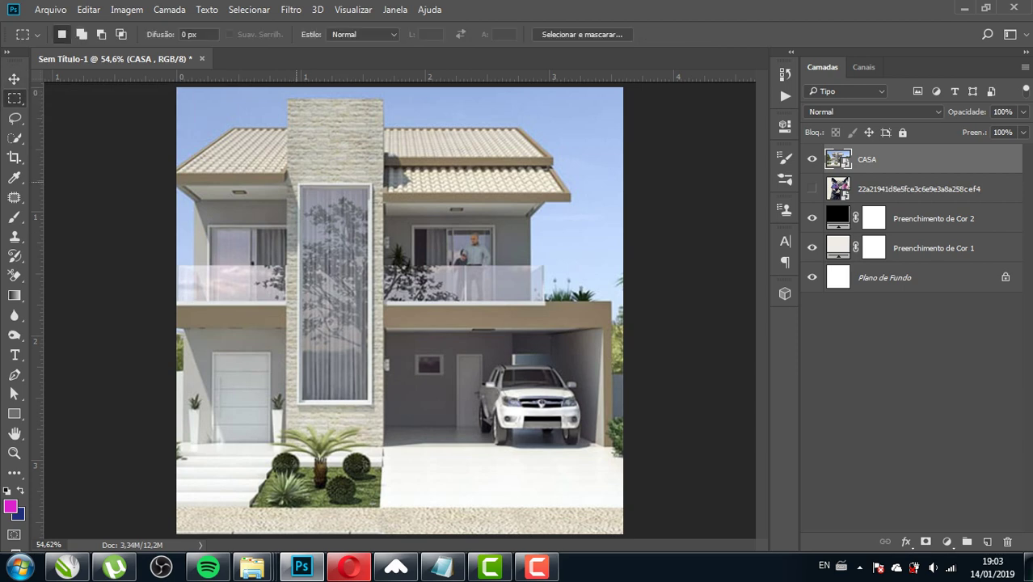
{"action": "mouse_move", "coordinate": [299, 183]}
{"action": "left_mouse_down"}
{"action": "mouse_move", "coordinate": [368, 418]}
{"action": "mouse_move", "coordinate": [373, 405]}
{"action": "left_mouse_up"}
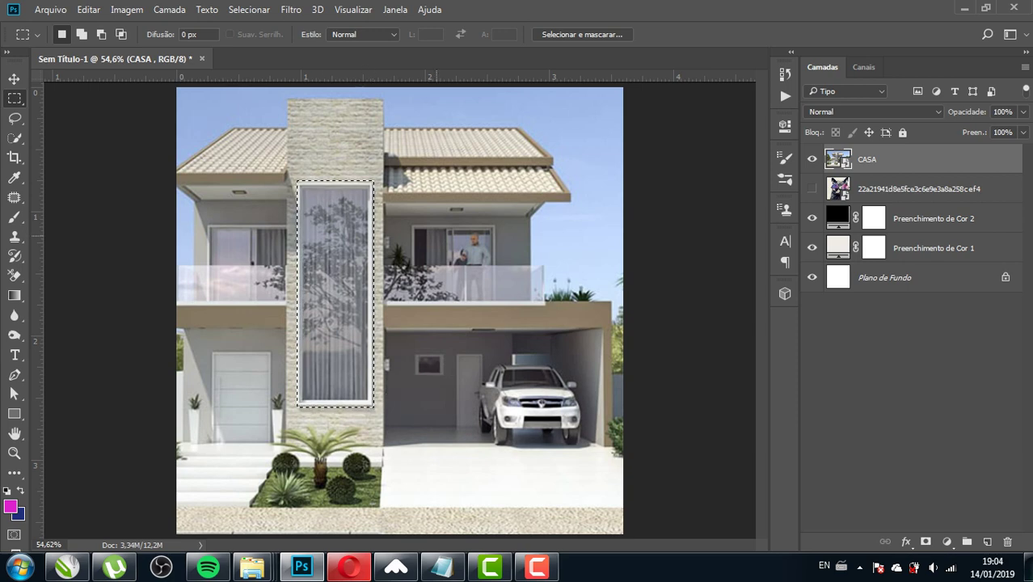
{"action": "left_click", "coordinate": [947, 542]}
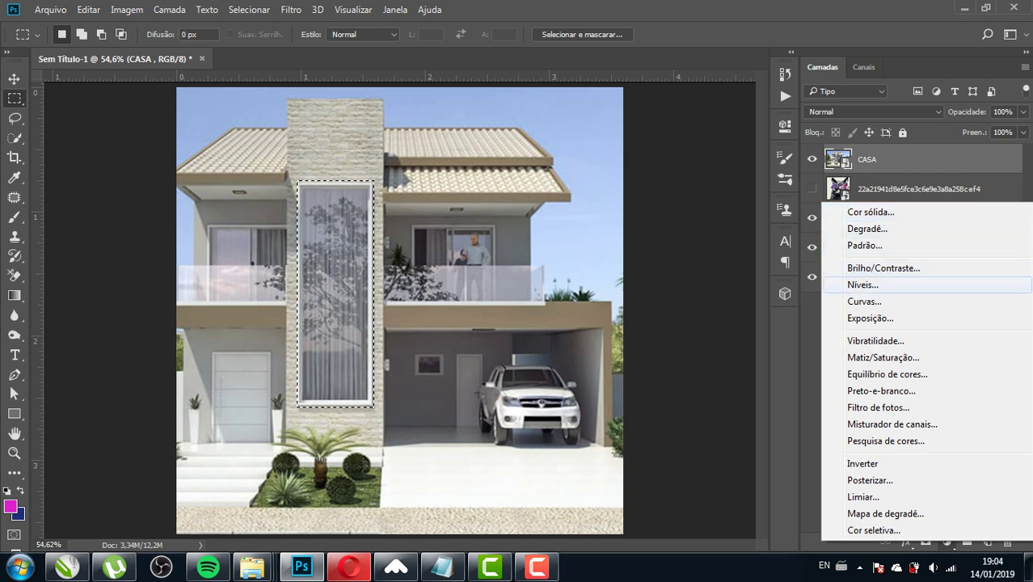
- Add a Curves layer masked to the tall window and pull the curve down to darken it
{"action": "left_click", "coordinate": [864, 302]}
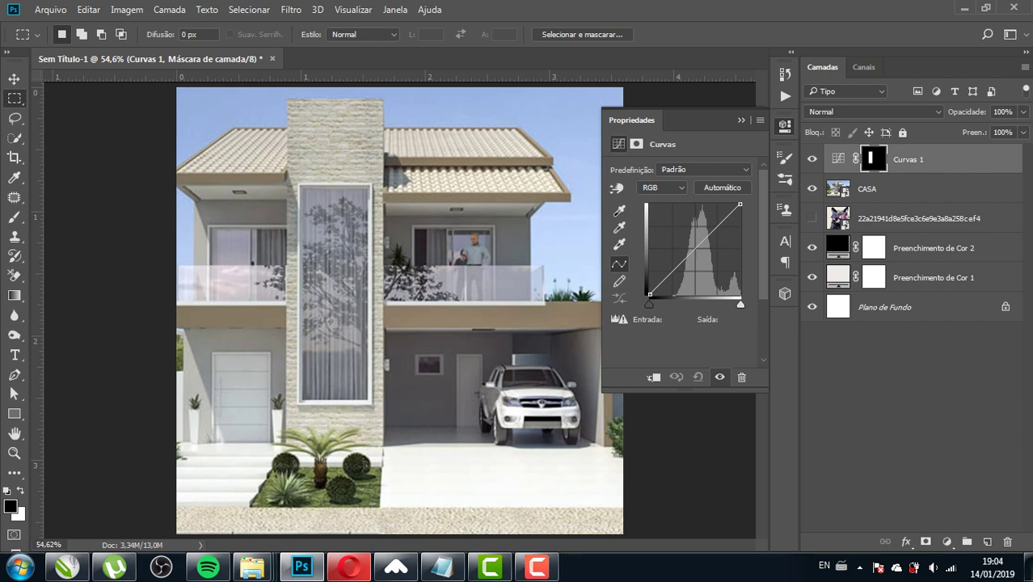
{"action": "left_click_drag", "start_coordinate": [681, 261], "coordinate": [684, 279]}
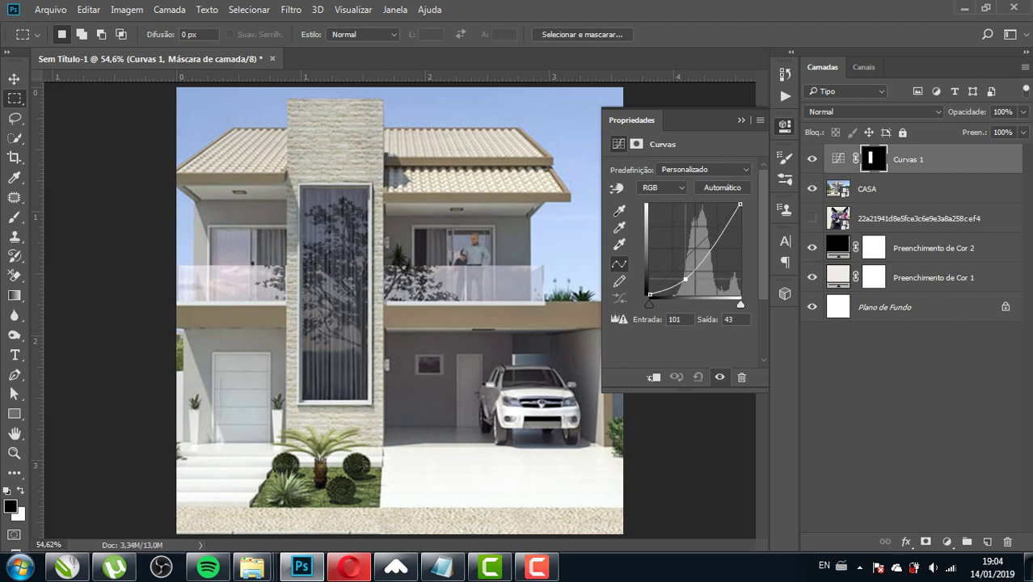
{"action": "left_click_drag", "start_coordinate": [723, 228], "coordinate": [723, 225]}
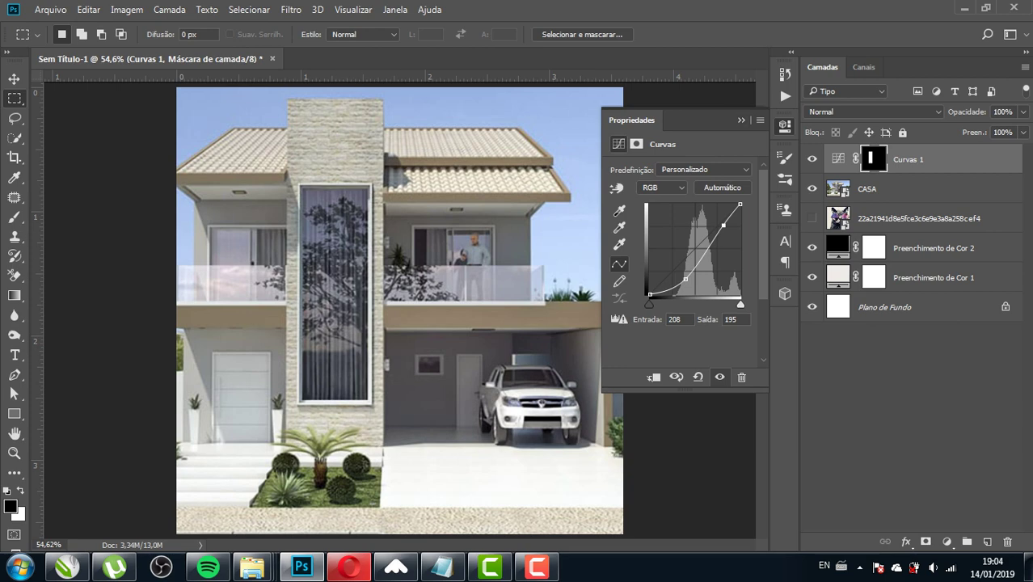
- Toggle the Curves layer to compare, then reload the window selection from its mask
{"action": "left_click", "coordinate": [812, 158]}
{"action": "left_click", "coordinate": [812, 159]}
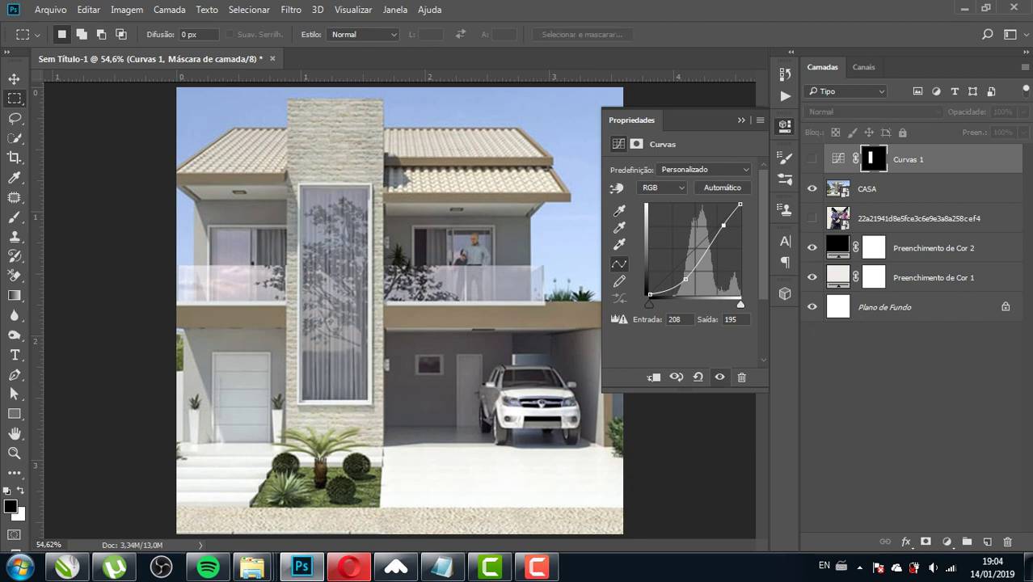
{"action": "left_click", "coordinate": [812, 158]}
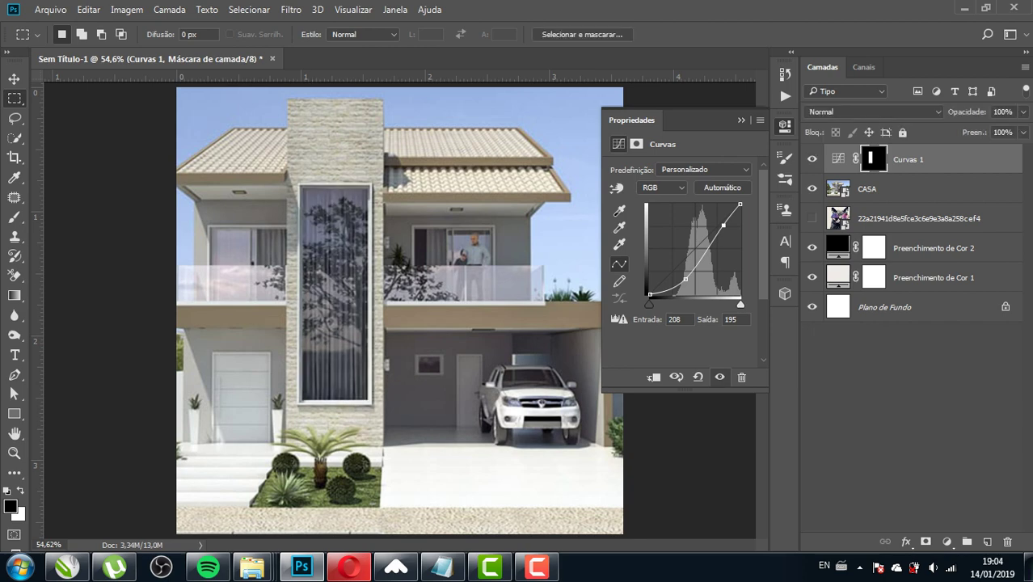
{"action": "left_click", "coordinate": [741, 120]}
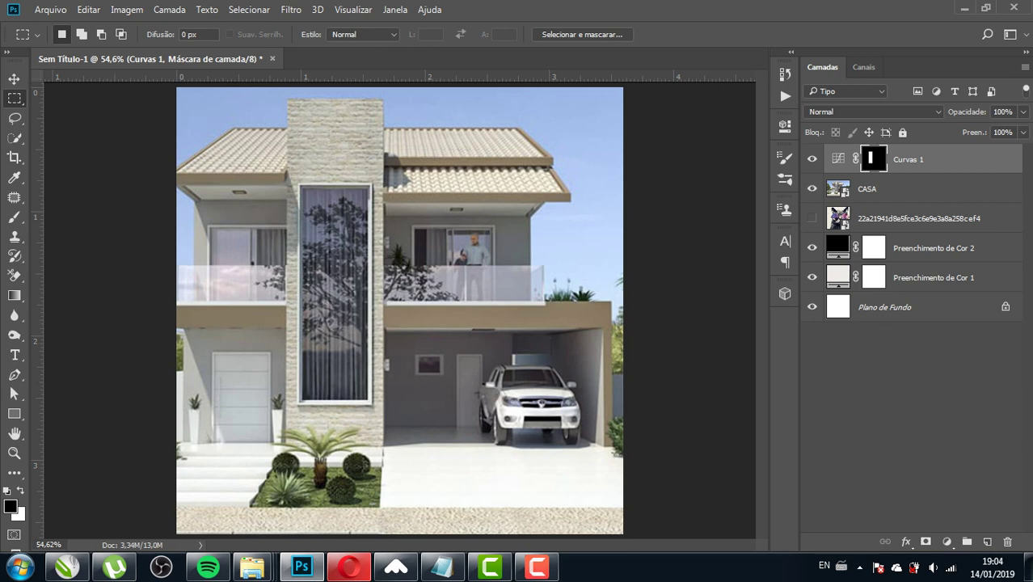
{"action": "left_click", "coordinate": [873, 160], "text": "ctrl"}
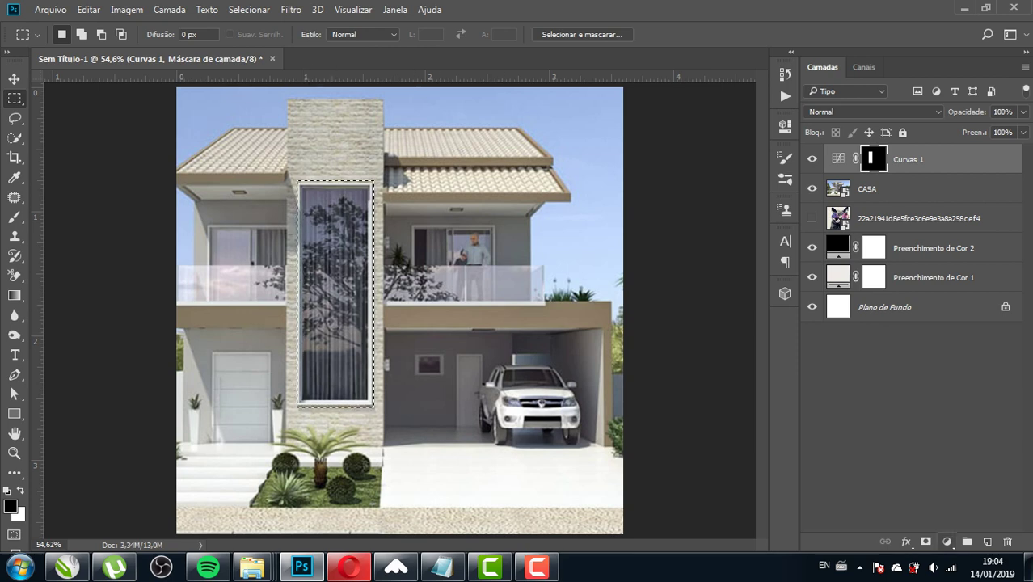
- Add a Hue/Saturation layer on the window with Saturation +61 and Hue reset to 0
{"action": "left_click", "coordinate": [947, 542]}
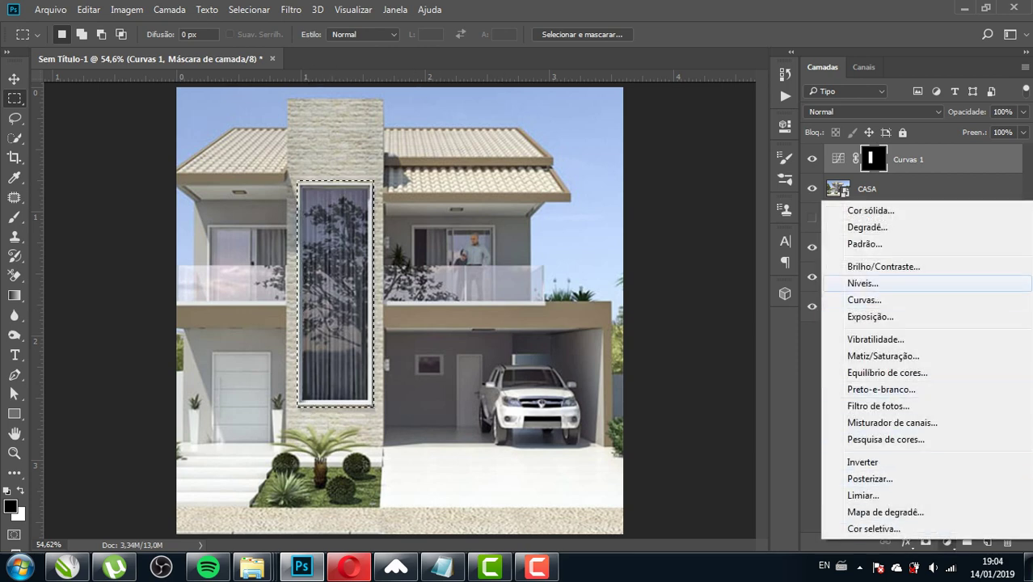
{"action": "left_click", "coordinate": [882, 356]}
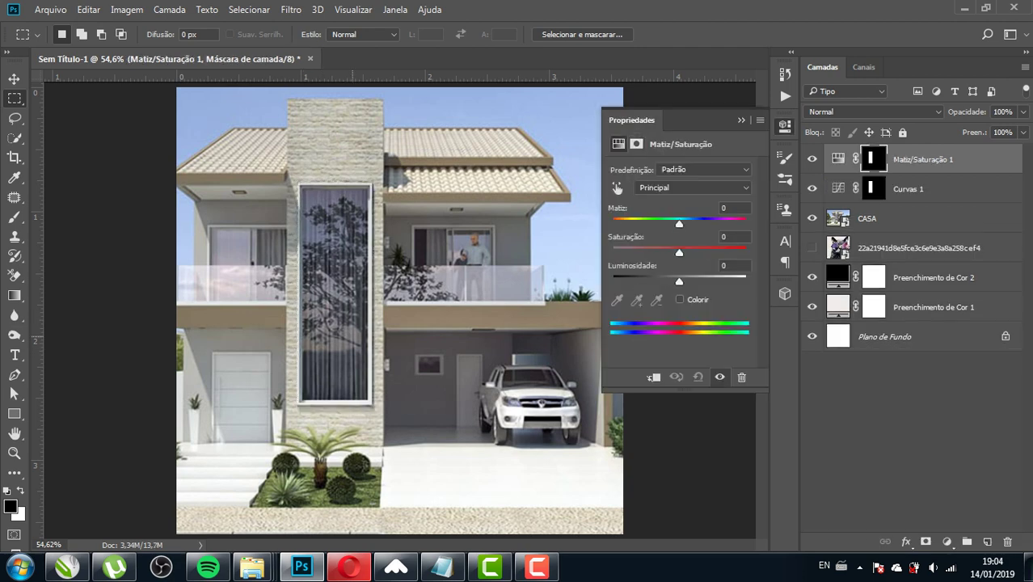
{"action": "mouse_move", "coordinate": [679, 252]}
{"action": "left_mouse_down"}
{"action": "mouse_move", "coordinate": [730, 252]}
{"action": "mouse_move", "coordinate": [721, 253]}
{"action": "left_mouse_up"}
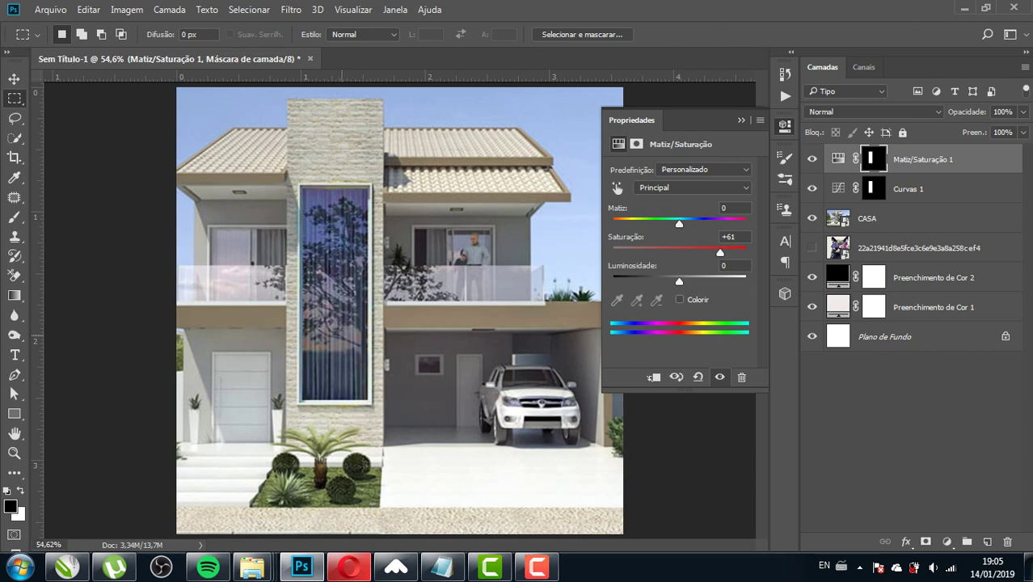
{"action": "mouse_move", "coordinate": [680, 224]}
{"action": "left_mouse_down"}
{"action": "mouse_move", "coordinate": [643, 224]}
{"action": "mouse_move", "coordinate": [716, 224]}
{"action": "mouse_move", "coordinate": [654, 224]}
{"action": "left_mouse_up"}
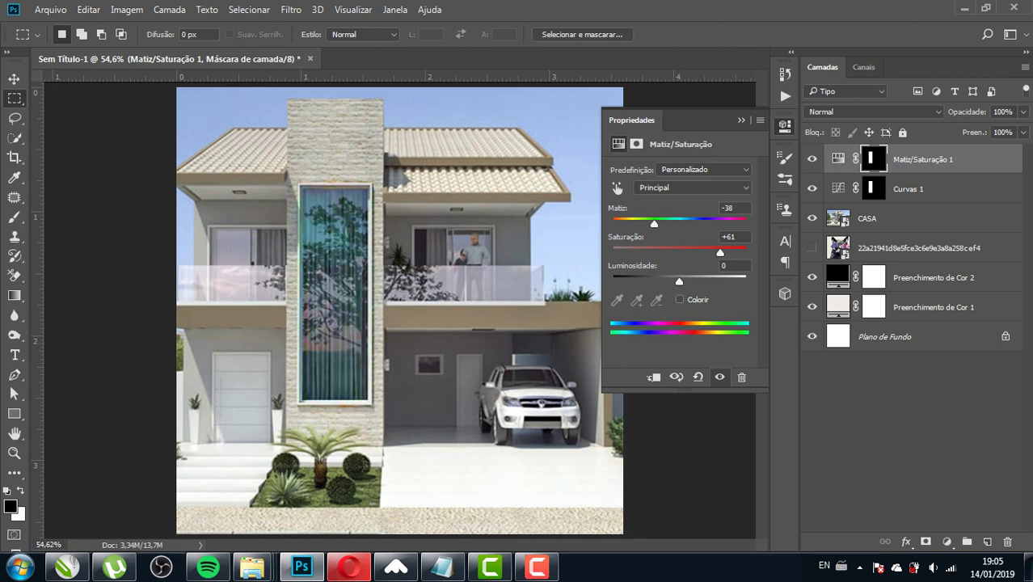
{"action": "left_click_drag", "start_coordinate": [679, 281], "coordinate": [678, 281]}
{"action": "double_click", "coordinate": [729, 208]}
{"action": "type", "text": "0"}
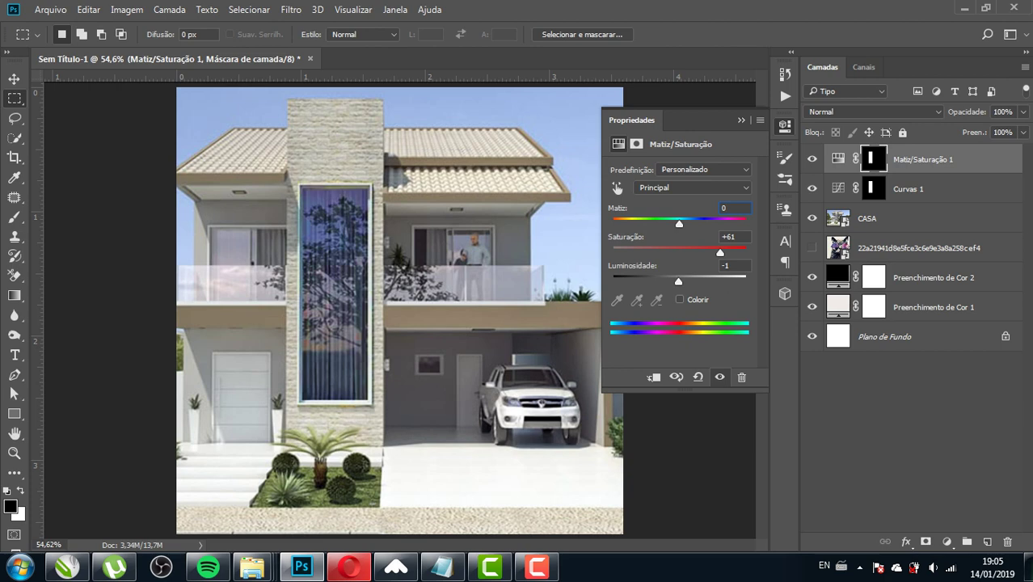
{"action": "left_click", "coordinate": [741, 120]}
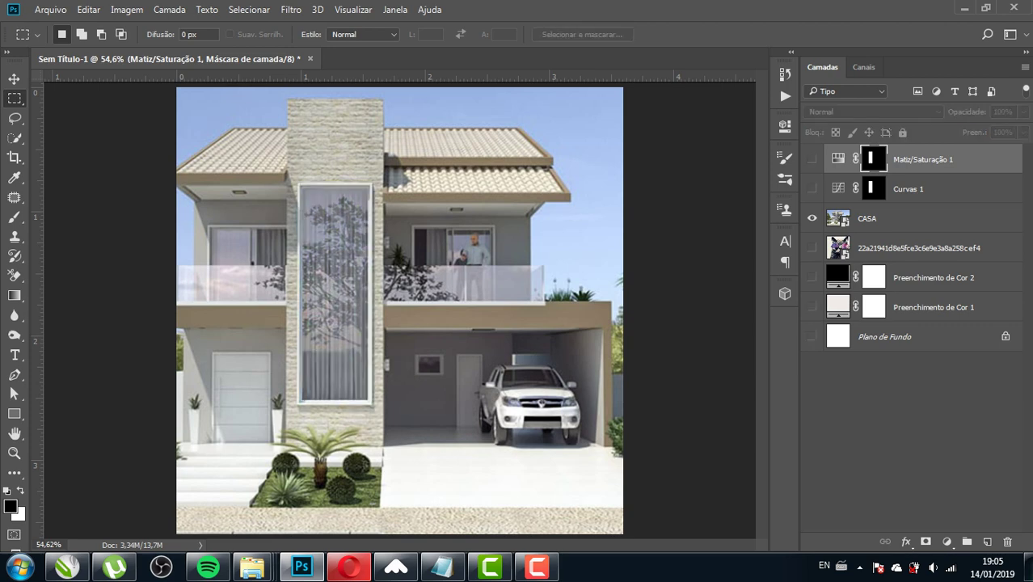
- View the CASA layer alone, restore the other layers, and remove the Curvas 1 layer
{"action": "left_click", "coordinate": [813, 217], "text": "alt"}
{"action": "left_click", "coordinate": [813, 218], "text": "alt"}
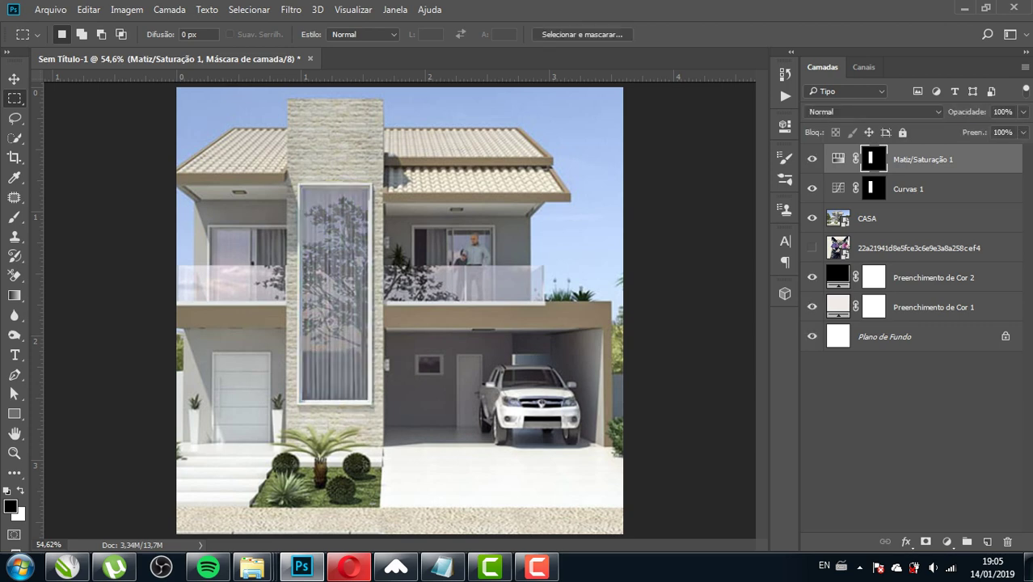
{"action": "left_click", "coordinate": [813, 247]}
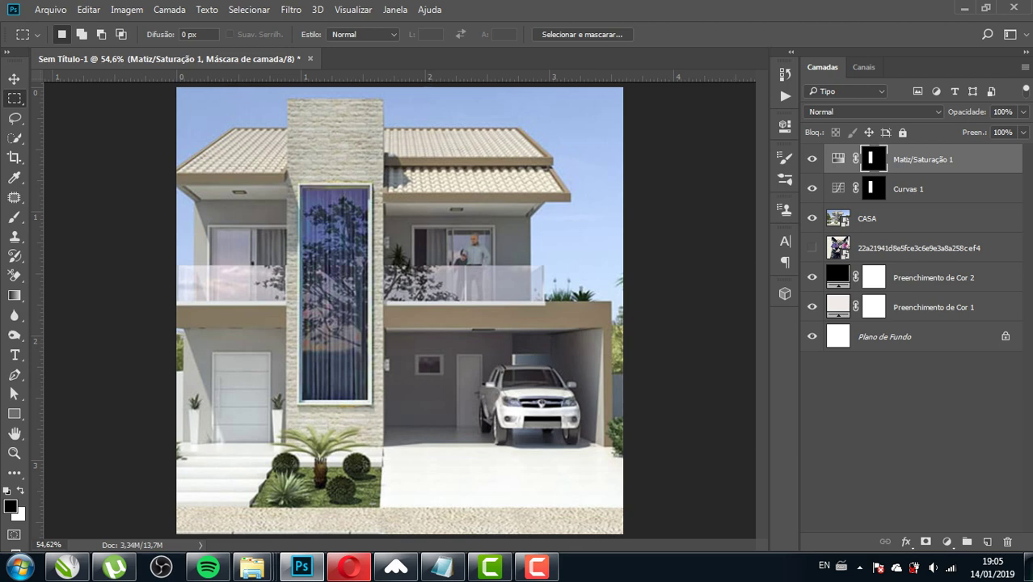
{"action": "key", "text": "alt+bracketleft"}
- Delete Matiz/Saturação 1 and CASA, show the cat photo layer, and switch to Elliptical Marquee
{"action": "key", "text": "Delete"}
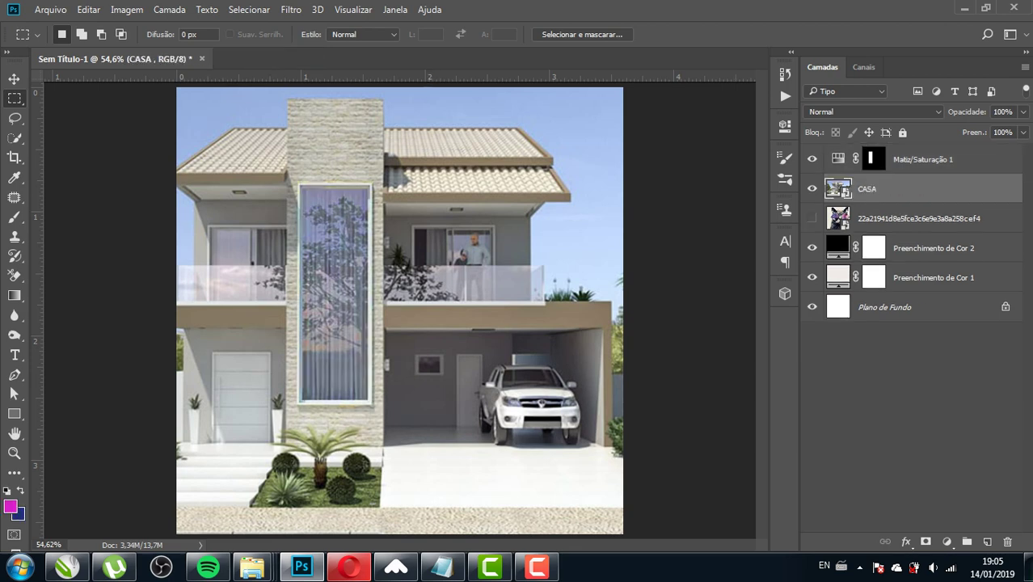
{"action": "key", "text": "alt+bracketright"}
{"action": "key", "text": "Delete"}
{"action": "left_click", "coordinate": [811, 188]}
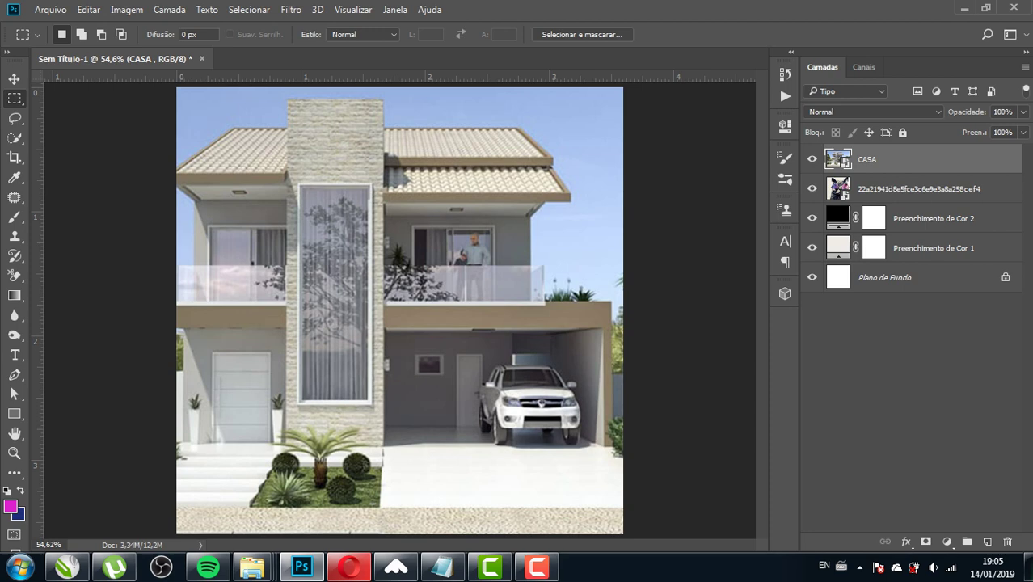
{"action": "key", "text": "Delete"}
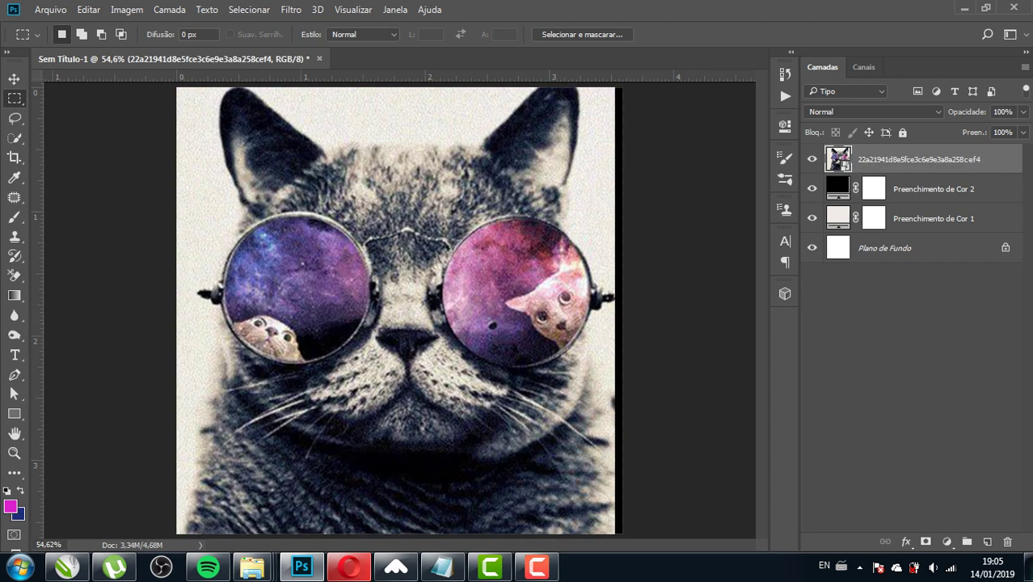
{"action": "right_click", "coordinate": [14, 98]}
{"action": "left_click", "coordinate": [81, 113]}
- Draw circular selections around the left lens and, with Shift, the right lens
{"action": "left_click_drag", "start_coordinate": [295, 283], "coordinate": [228, 212]}
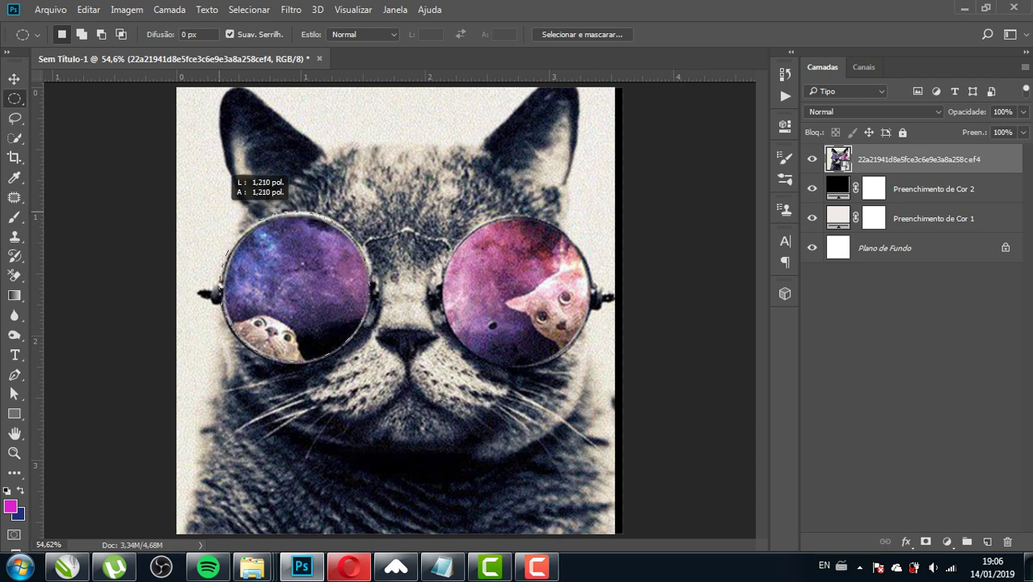
{"action": "left_click_drag", "start_coordinate": [229, 212], "coordinate": [228, 212]}
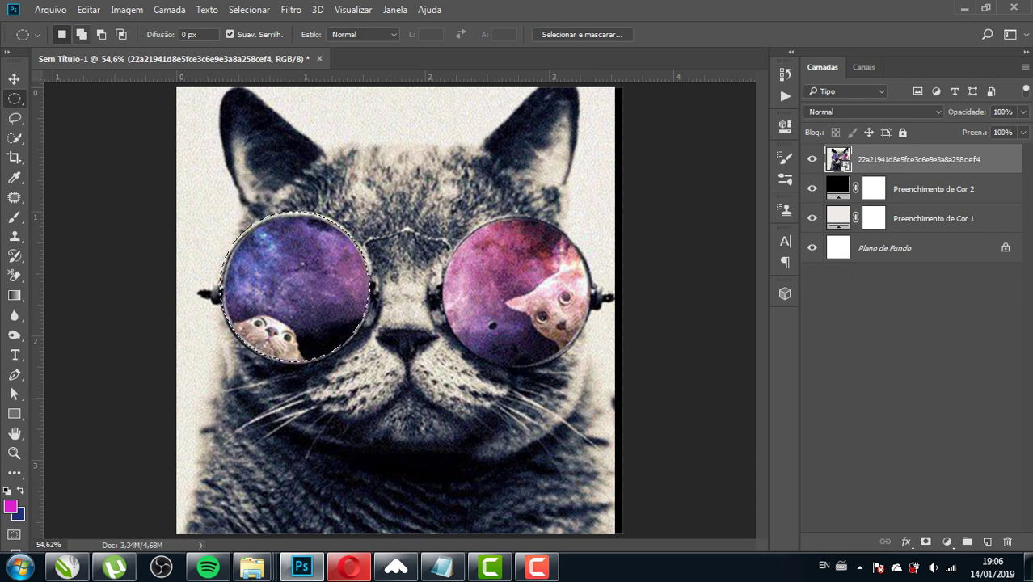
{"action": "key", "text": "shift"}
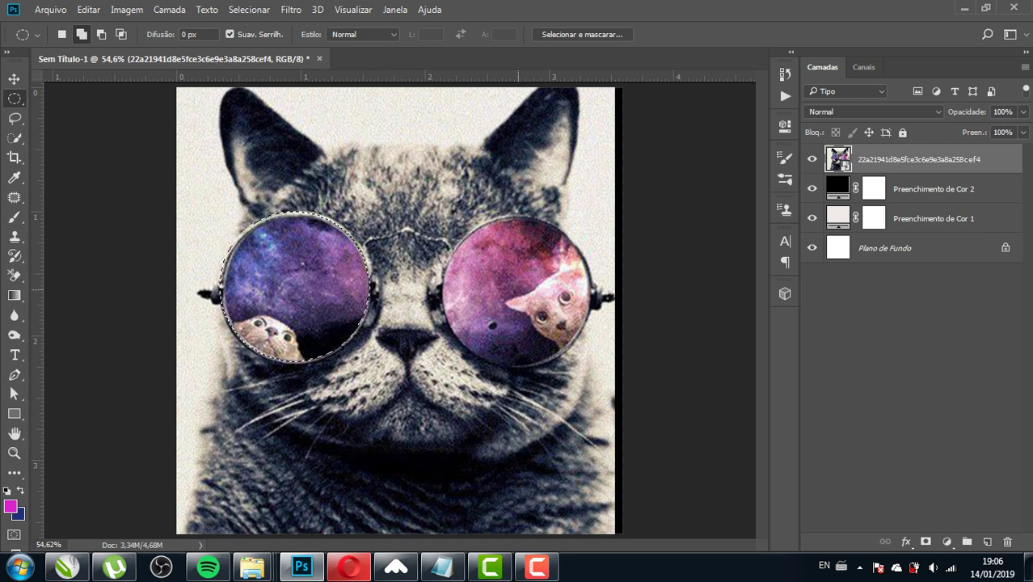
{"action": "left_click_drag", "start_coordinate": [594, 368], "coordinate": [444, 218]}
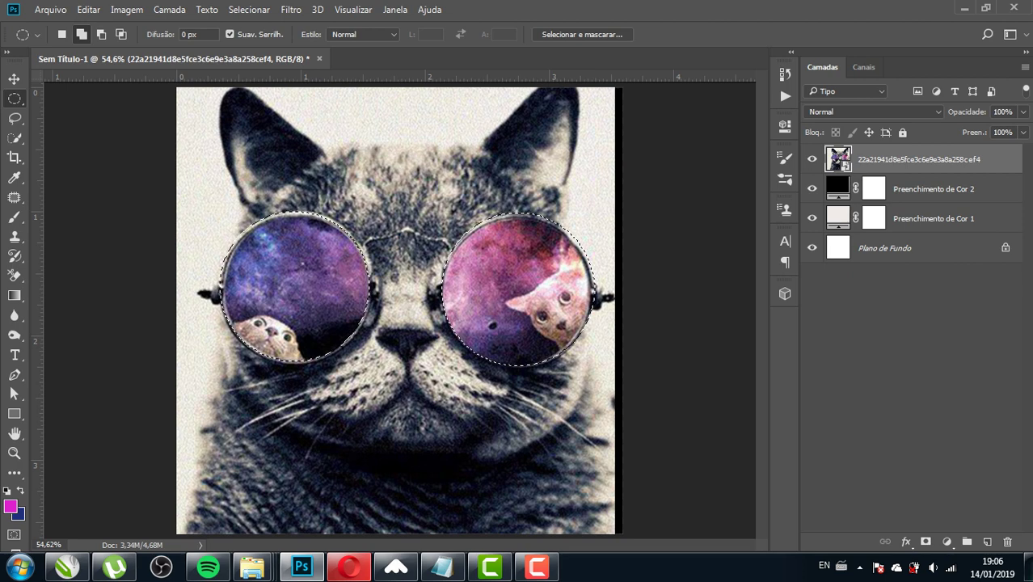
{"action": "key", "text": "ctrl+shift+n"}
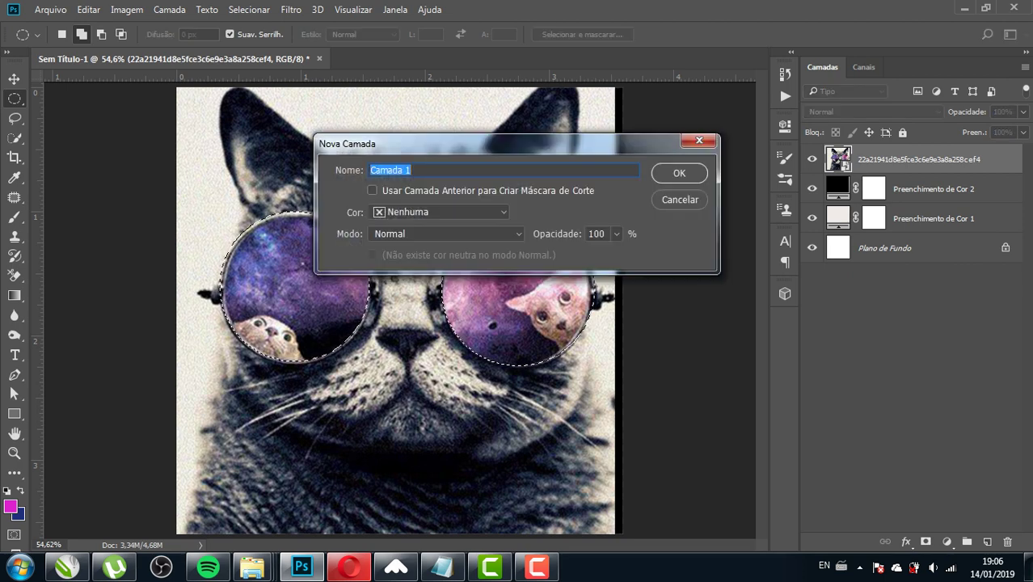
- Name the new layer 'EFEITO SELECAO', switching keyboard to Portuguese to fix the typo, and confirm
{"action": "type", "text": "EFE"}
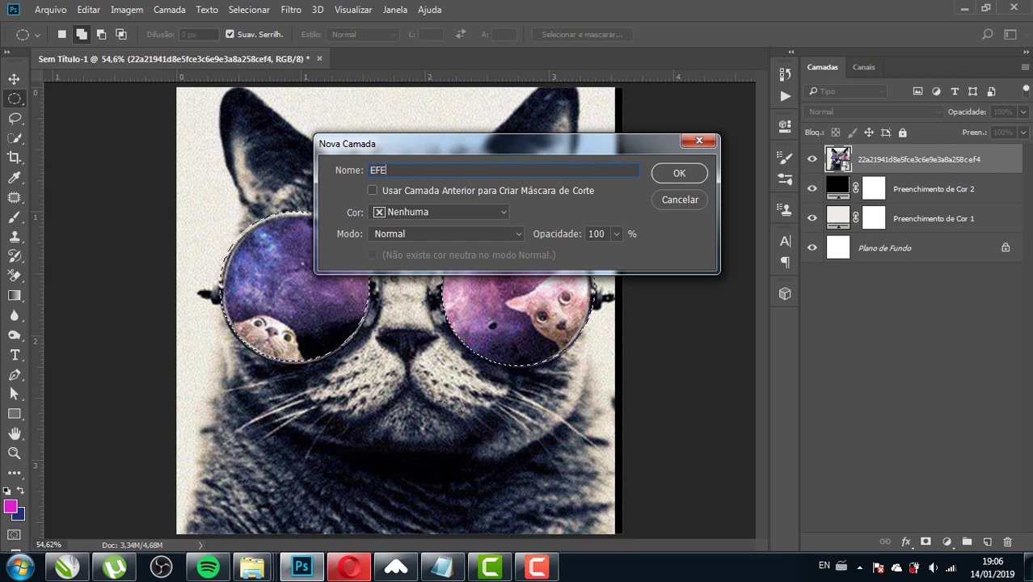
{"action": "type", "text": "ITO S"}
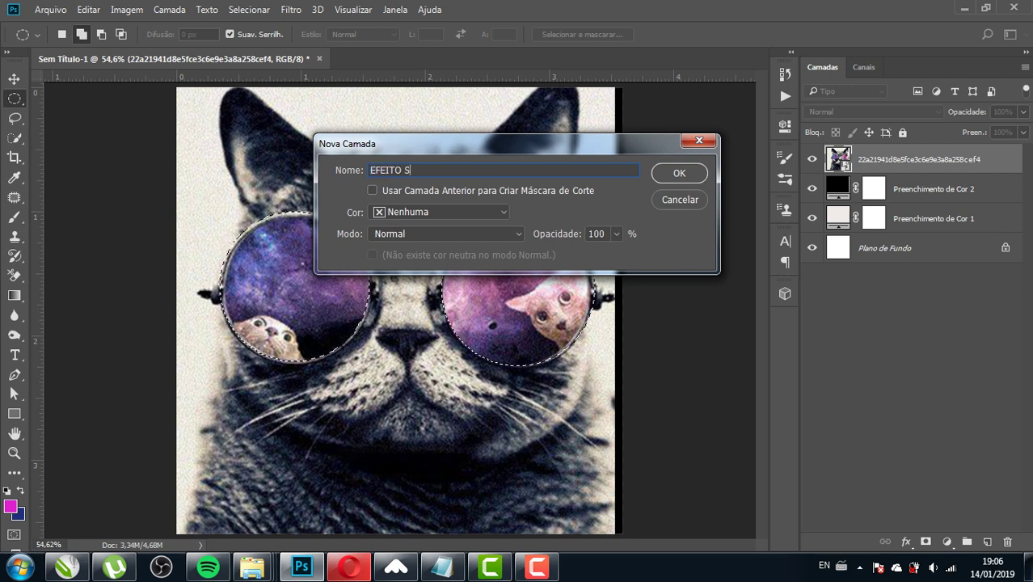
{"action": "type", "text": "ELE;AO"}
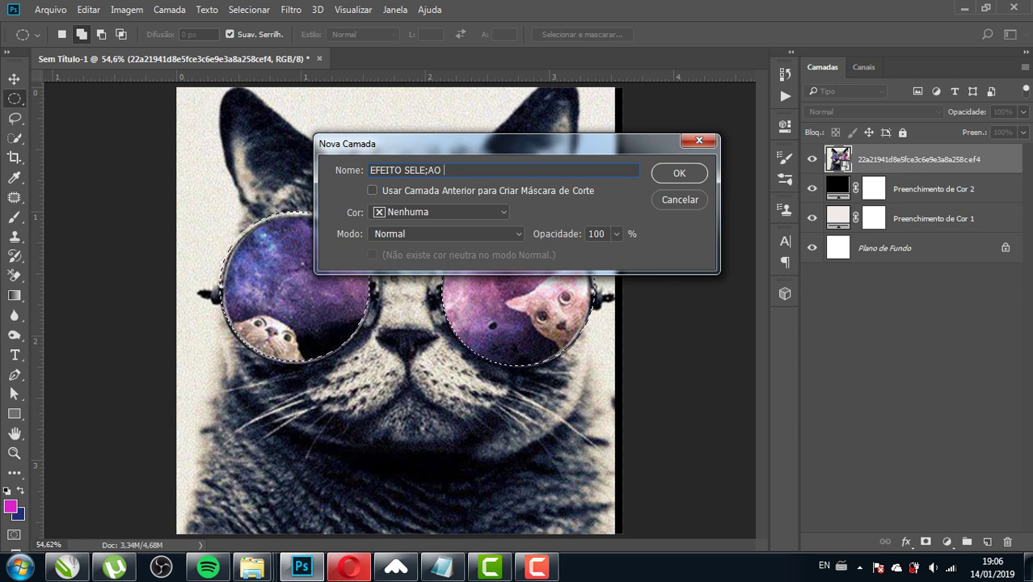
{"action": "left_click", "coordinate": [824, 565]}
{"action": "left_click", "coordinate": [861, 505]}
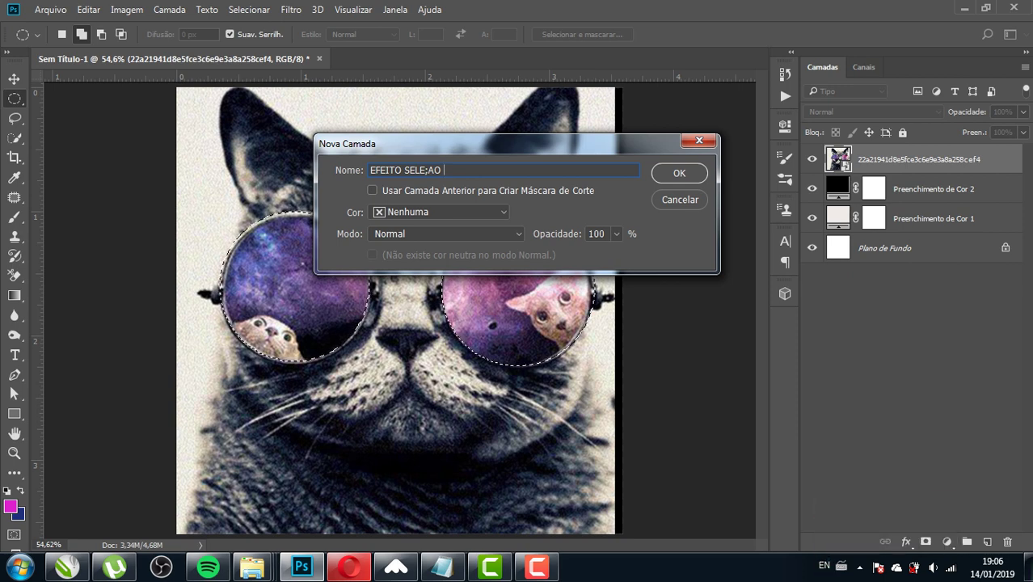
{"action": "key", "text": "BackSpace"}
{"action": "key", "text": "BackSpace"}
{"action": "key", "text": "BackSpace"}
{"action": "key", "text": "BackSpace"}
{"action": "type", "text": "CAO"}
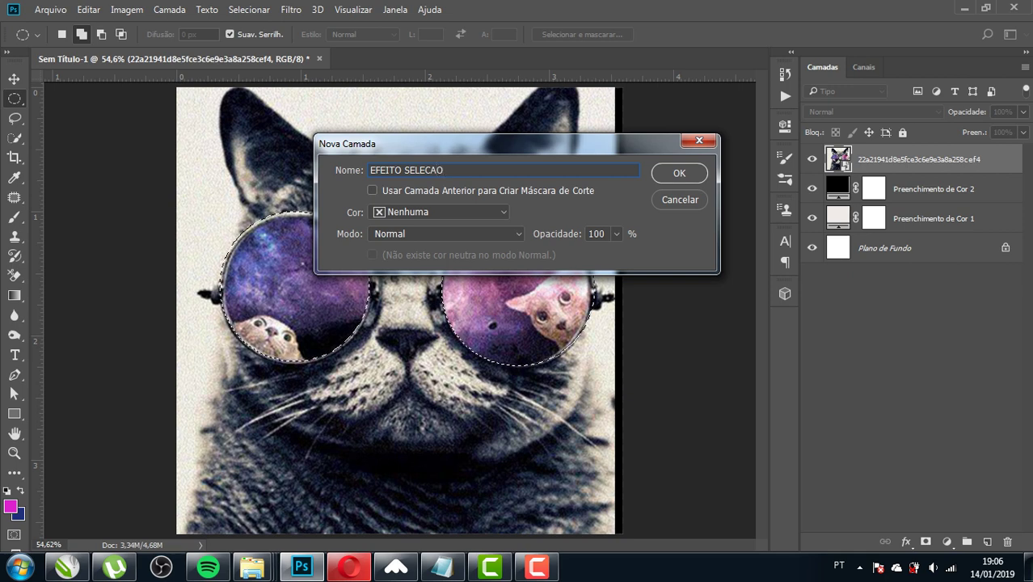
{"action": "key", "text": "Return"}
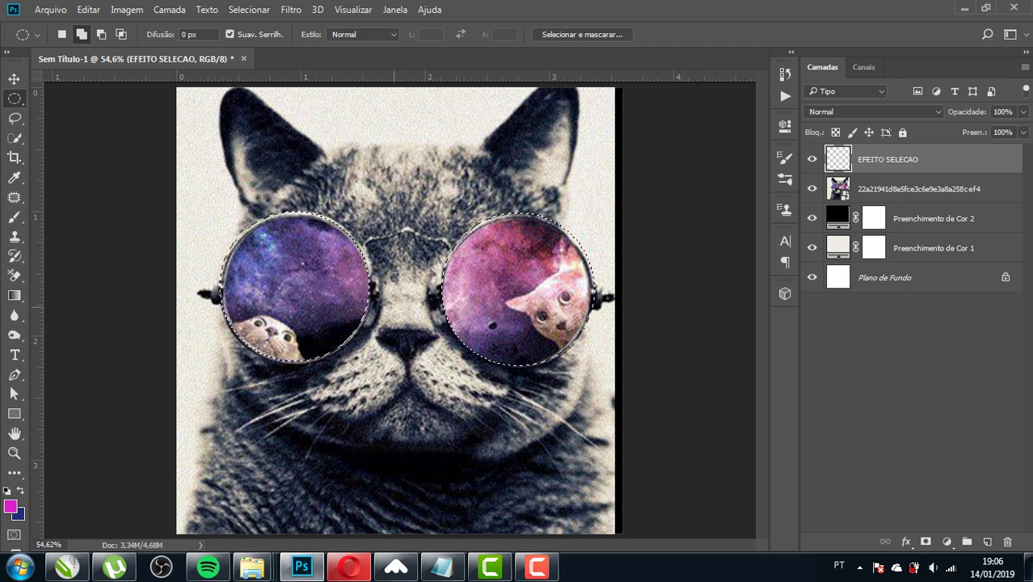
- Try brushing magenta, then dark blue, over both lenses, clearing the paint each time
{"action": "key", "text": "b"}
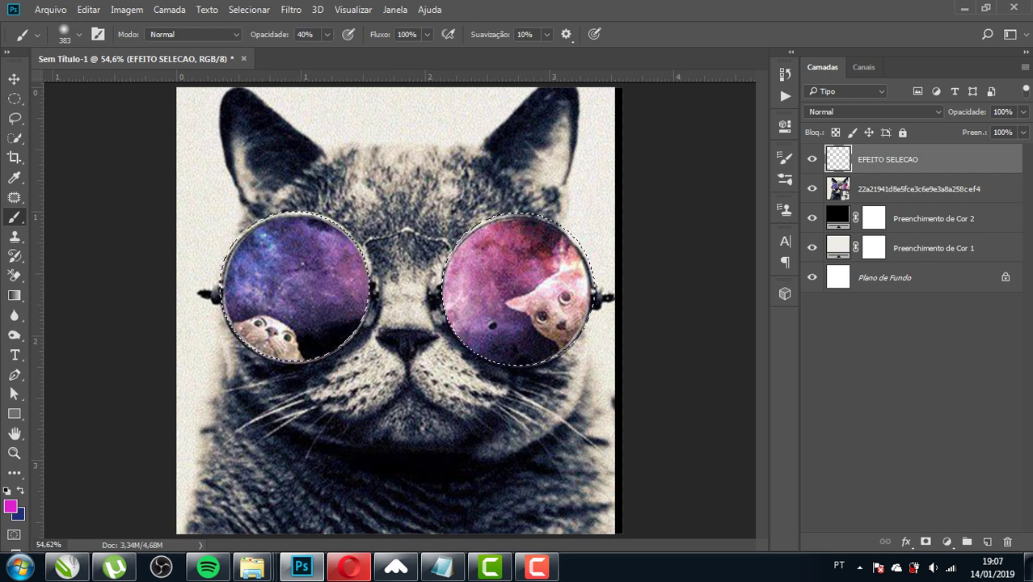
{"action": "left_click_drag", "start_coordinate": [310, 299], "coordinate": [328, 281]}
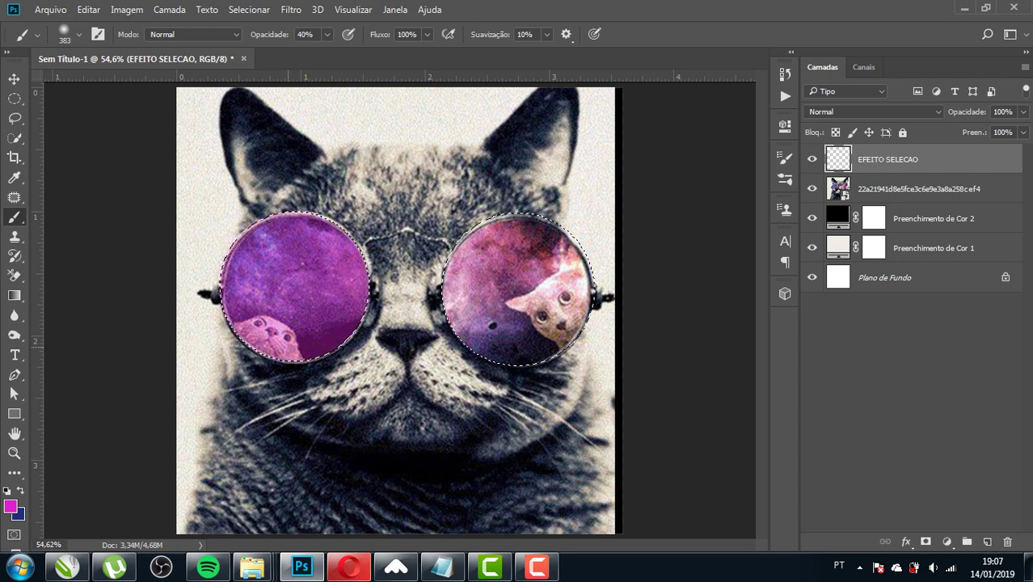
{"action": "left_click_drag", "start_coordinate": [477, 275], "coordinate": [561, 291]}
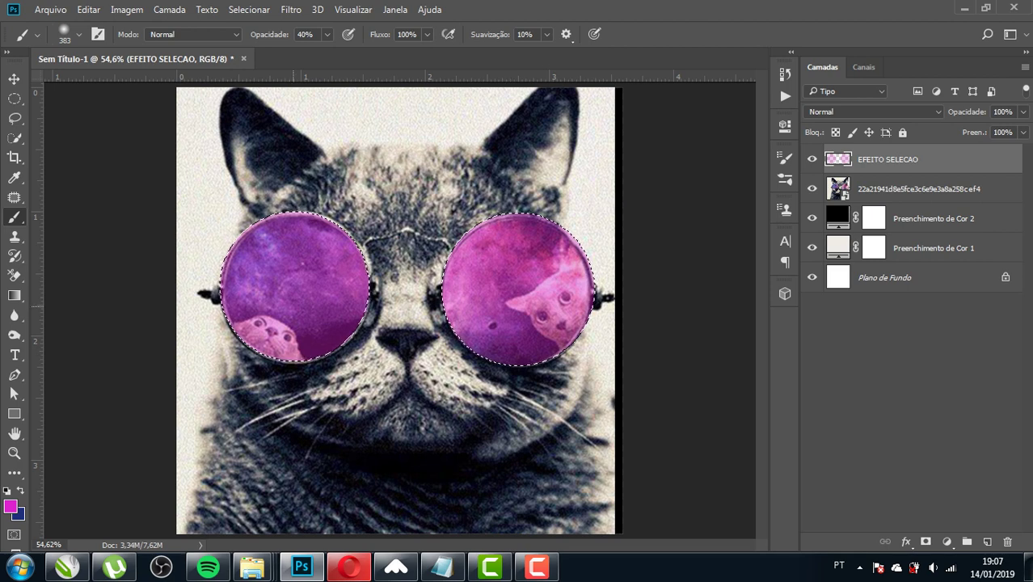
{"action": "key", "text": "Delete"}
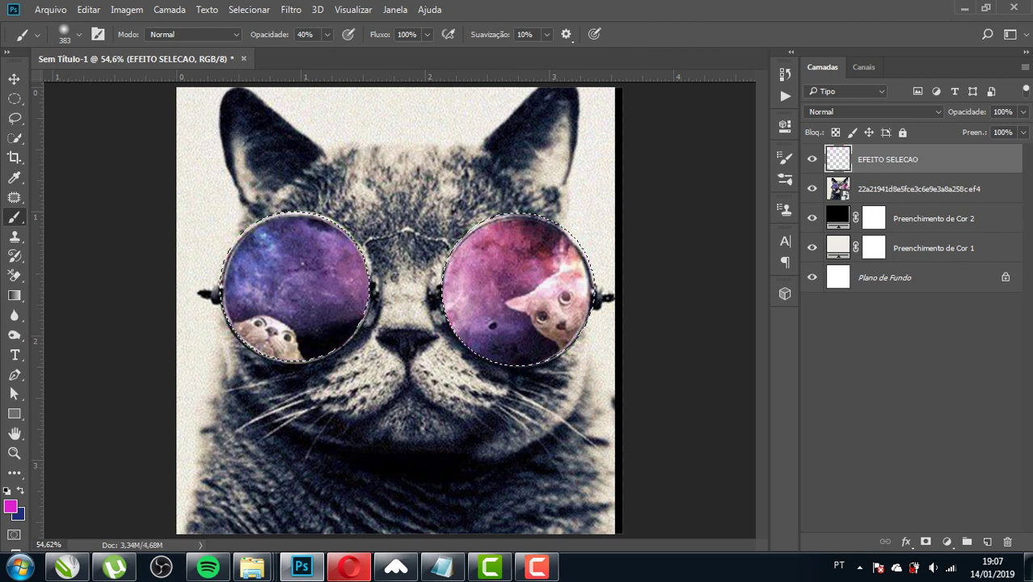
{"action": "key", "text": "x"}
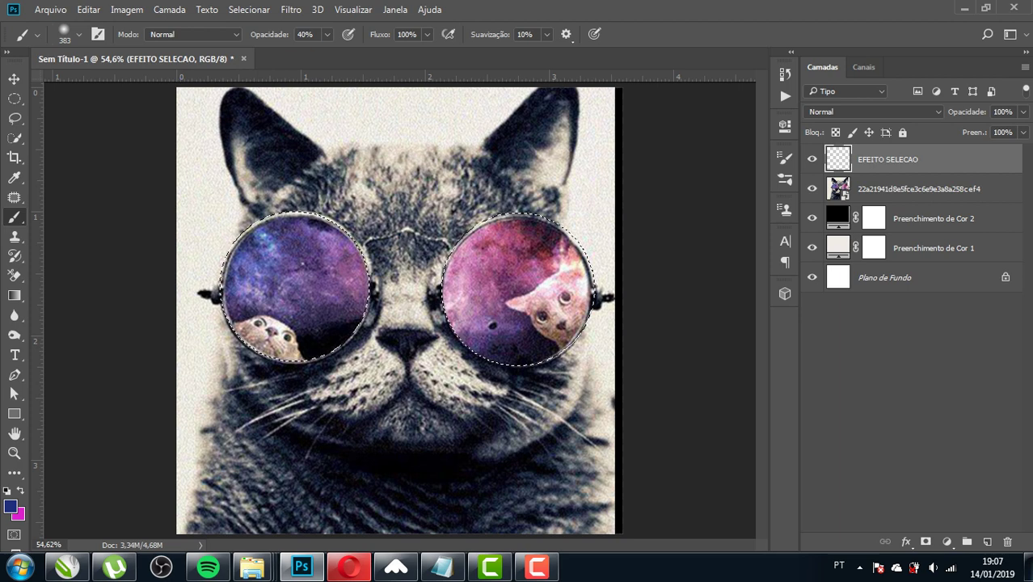
{"action": "left_click", "coordinate": [297, 284]}
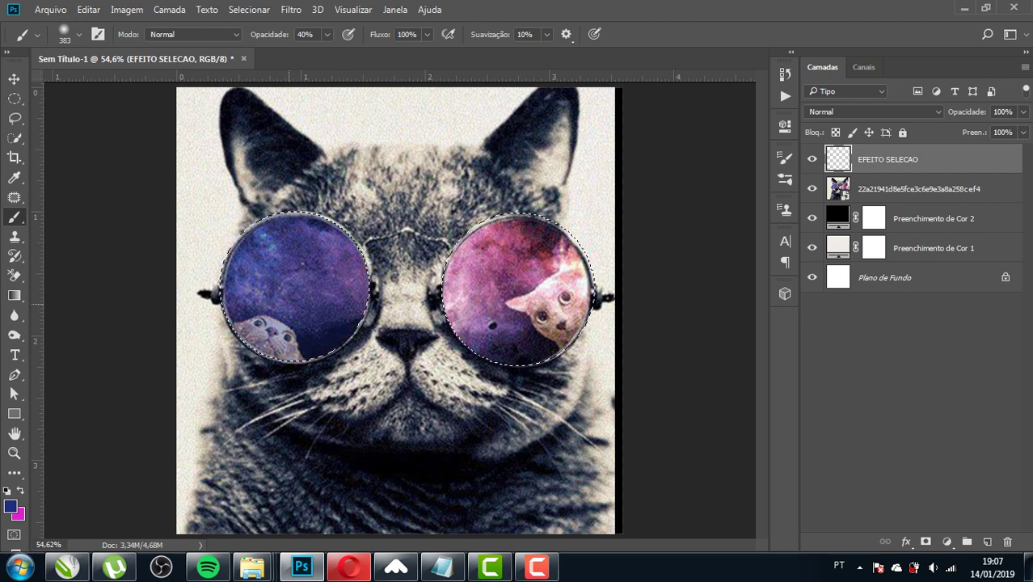
{"action": "left_click", "coordinate": [516, 283]}
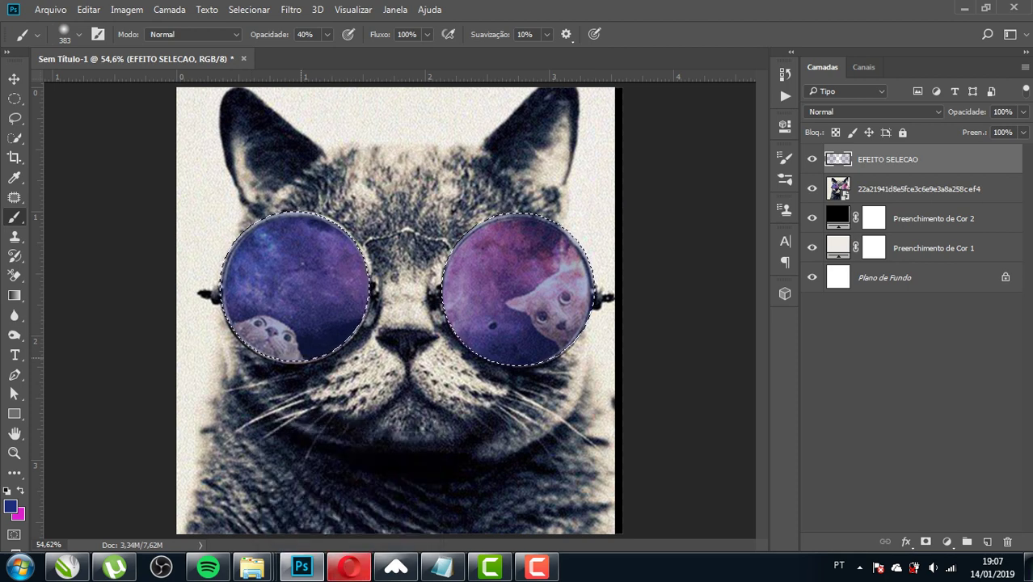
{"action": "key", "text": "Delete"}
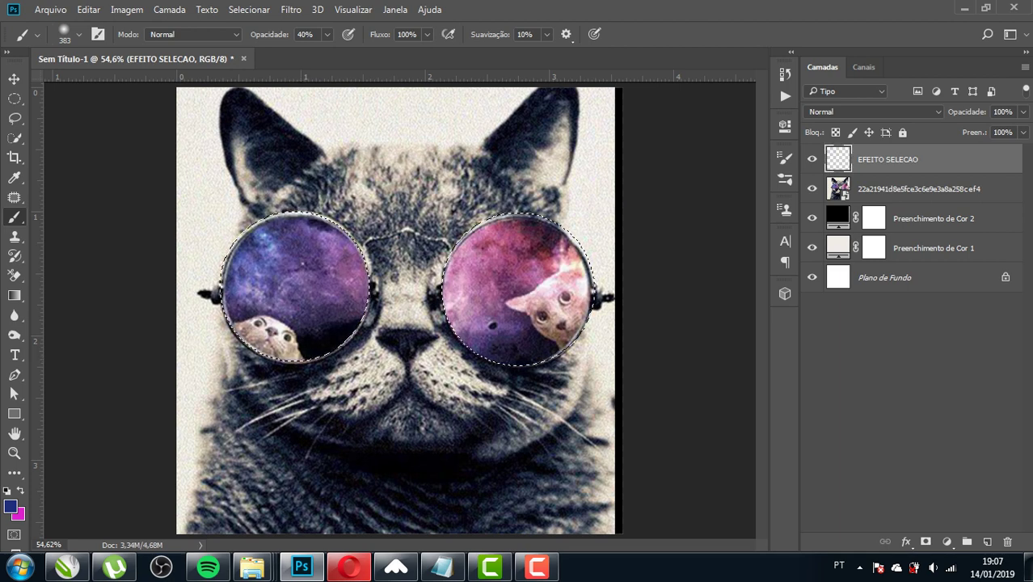
{"action": "left_click", "coordinate": [946, 542]}
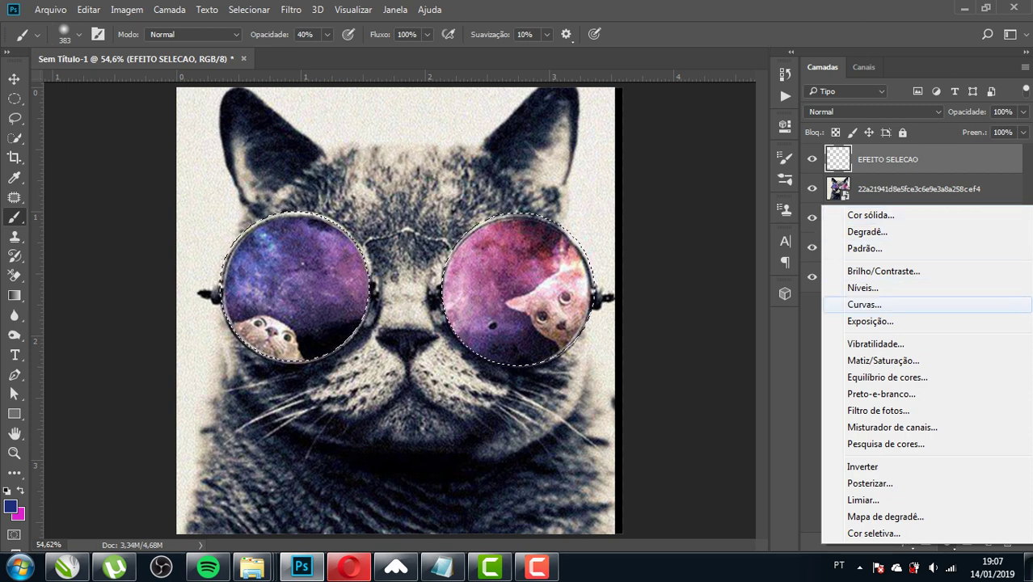
- Add a lens-masked Curves layer with points at 70/47 and 162/152, then reload the lens selection
{"action": "left_click", "coordinate": [864, 304]}
{"action": "left_click", "coordinate": [670, 275]}
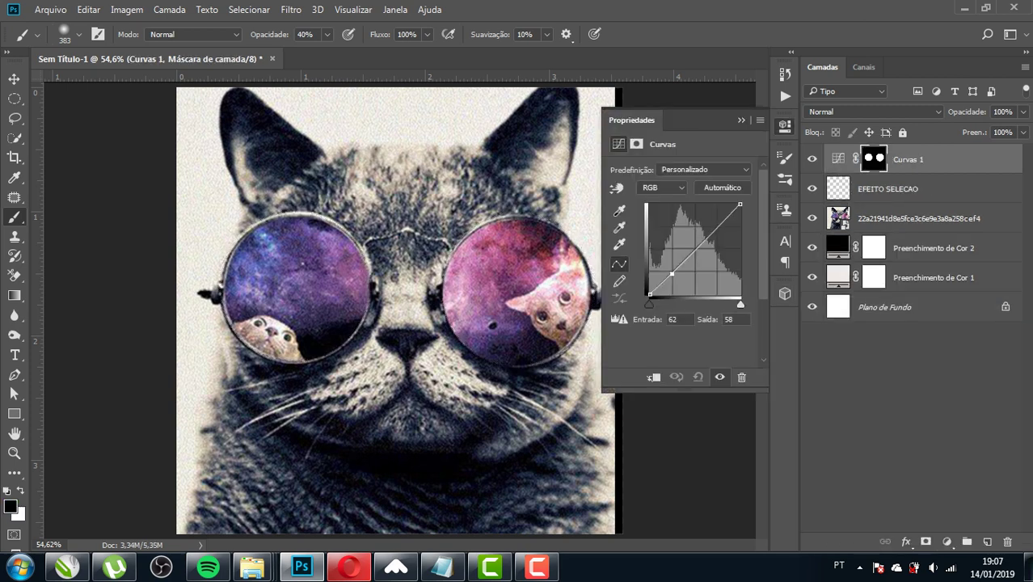
{"action": "left_click_drag", "start_coordinate": [672, 274], "coordinate": [678, 277]}
{"action": "left_click", "coordinate": [707, 240]}
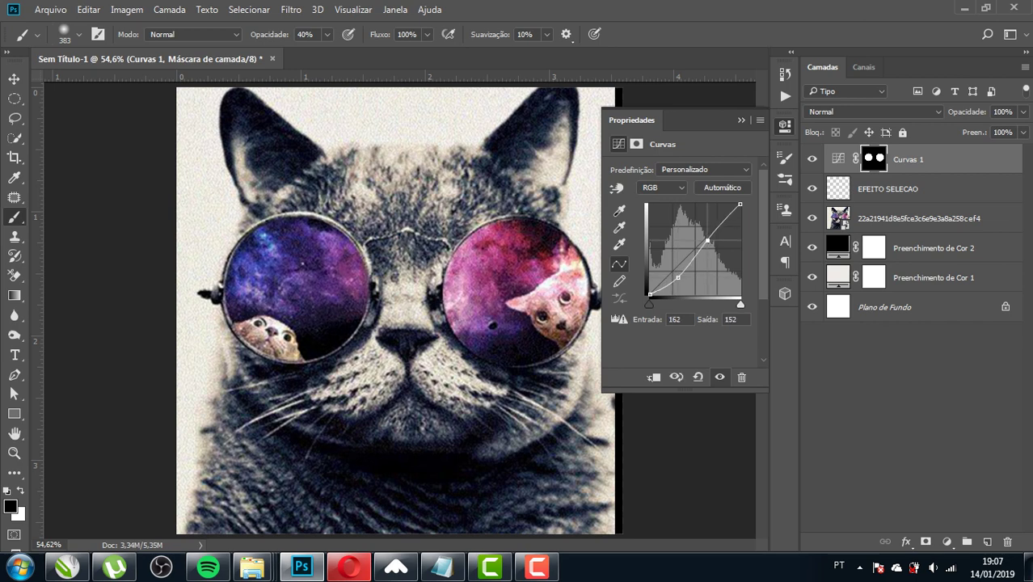
{"action": "left_click_drag", "start_coordinate": [677, 277], "coordinate": [675, 277]}
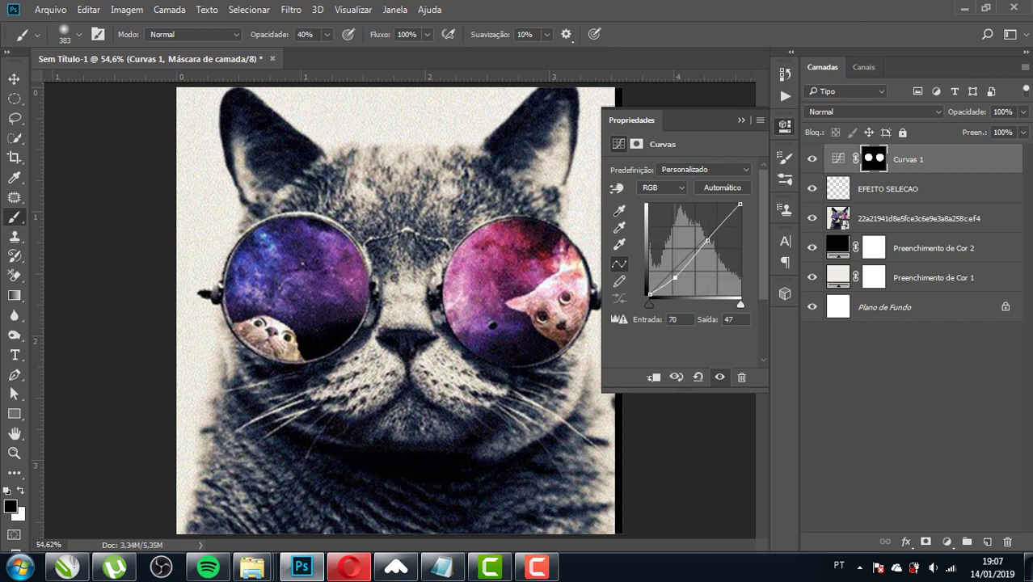
{"action": "left_click", "coordinate": [741, 119]}
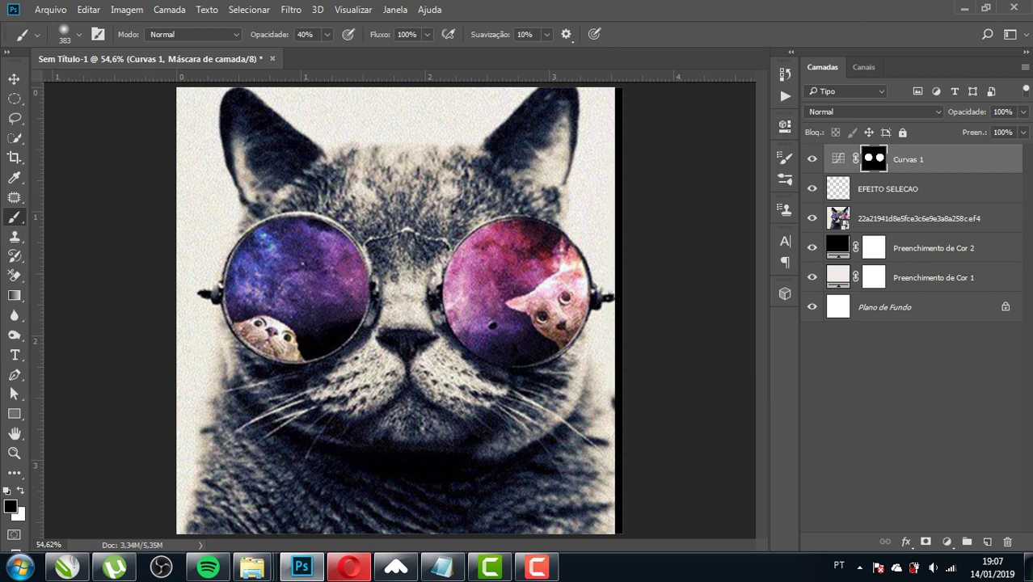
{"action": "left_click", "coordinate": [874, 159], "text": "ctrl"}
- Add a 'Matiz/Saturação 1' layer on the lenses: Hue -52, Saturation +15, Lightness -8
{"action": "left_click", "coordinate": [947, 542]}
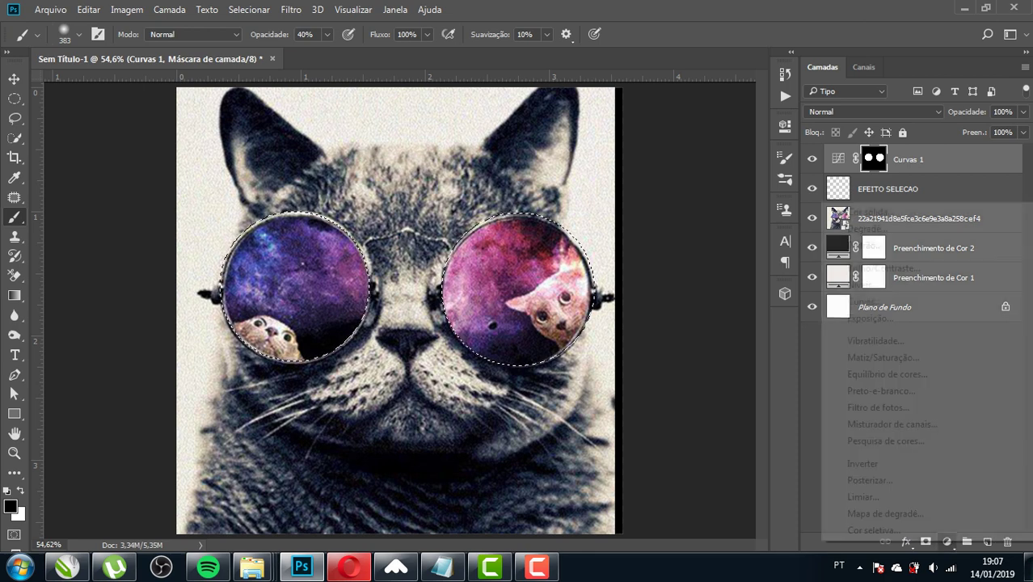
{"action": "left_click", "coordinate": [883, 357]}
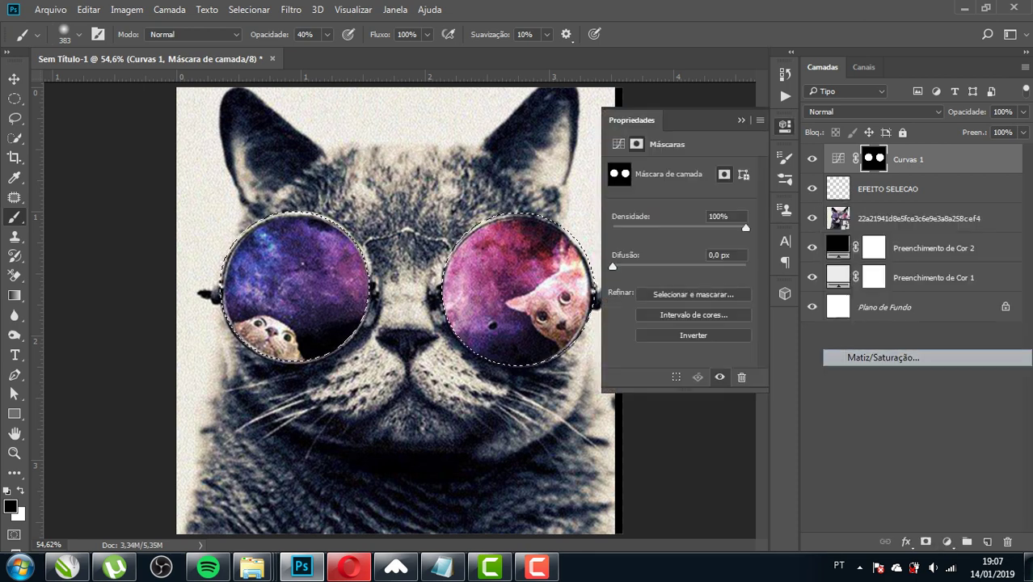
{"action": "mouse_move", "coordinate": [679, 223]}
{"action": "left_mouse_down"}
{"action": "mouse_move", "coordinate": [647, 223]}
{"action": "mouse_move", "coordinate": [689, 252]}
{"action": "left_mouse_up"}
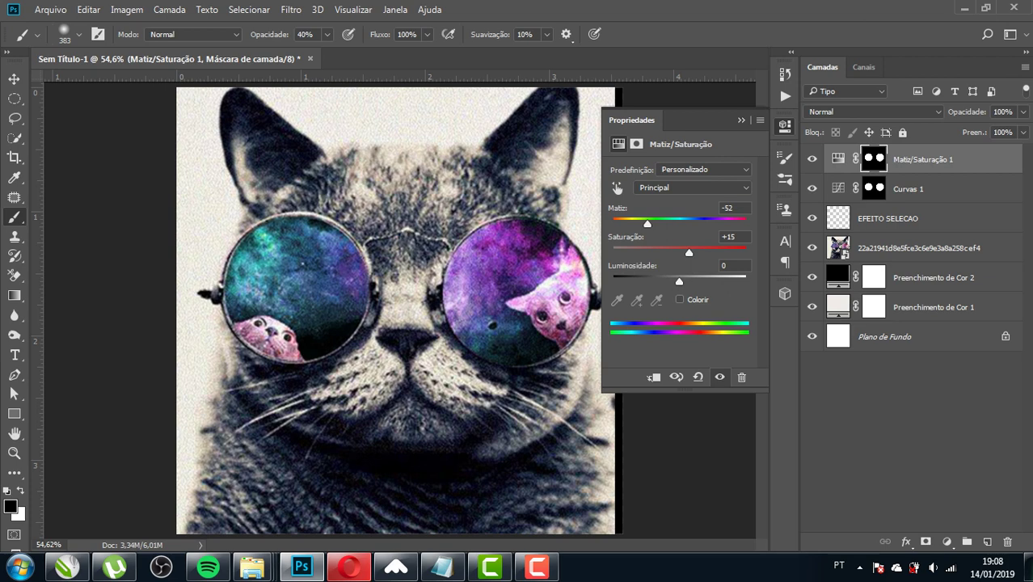
{"action": "left_click_drag", "start_coordinate": [679, 281], "coordinate": [675, 281]}
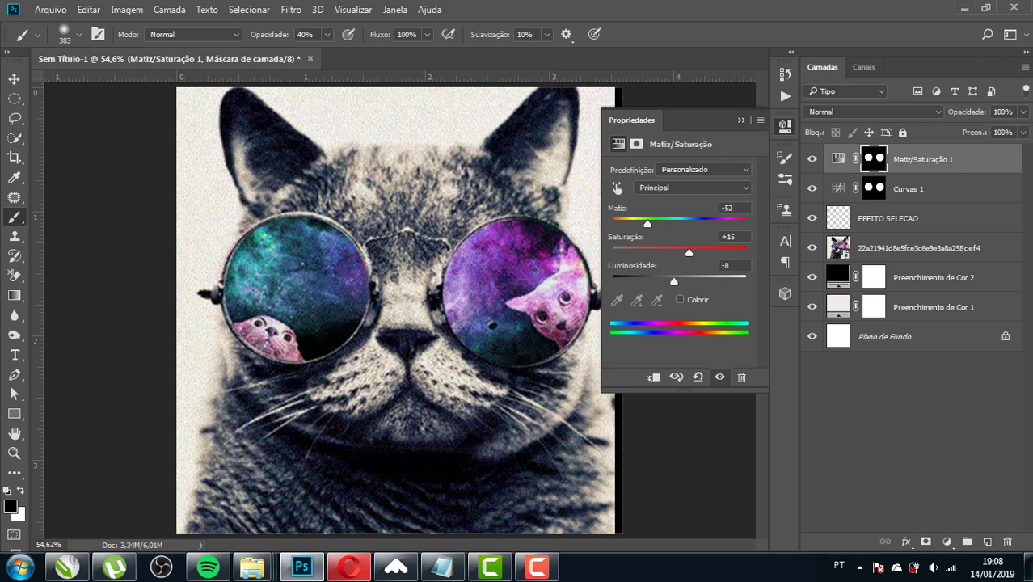
{"action": "left_click", "coordinate": [741, 119]}
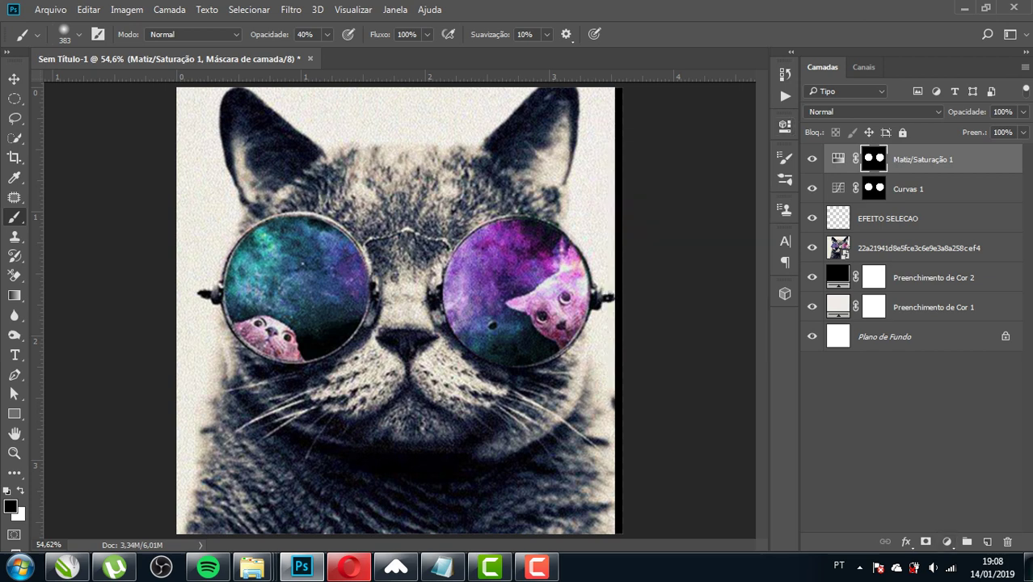
{"action": "key", "text": "ctrl+shift+d"}
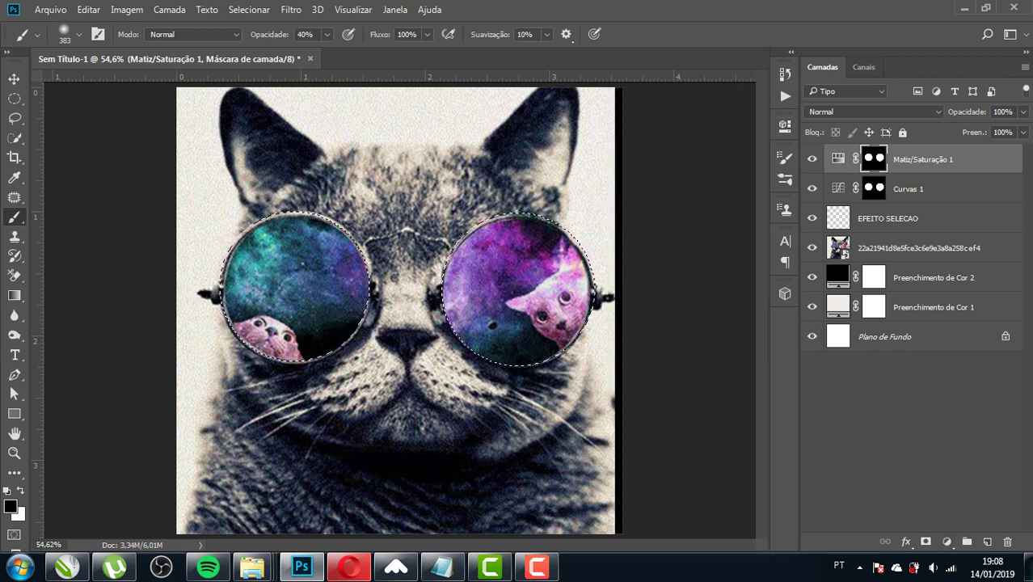
{"action": "left_click", "coordinate": [947, 542]}
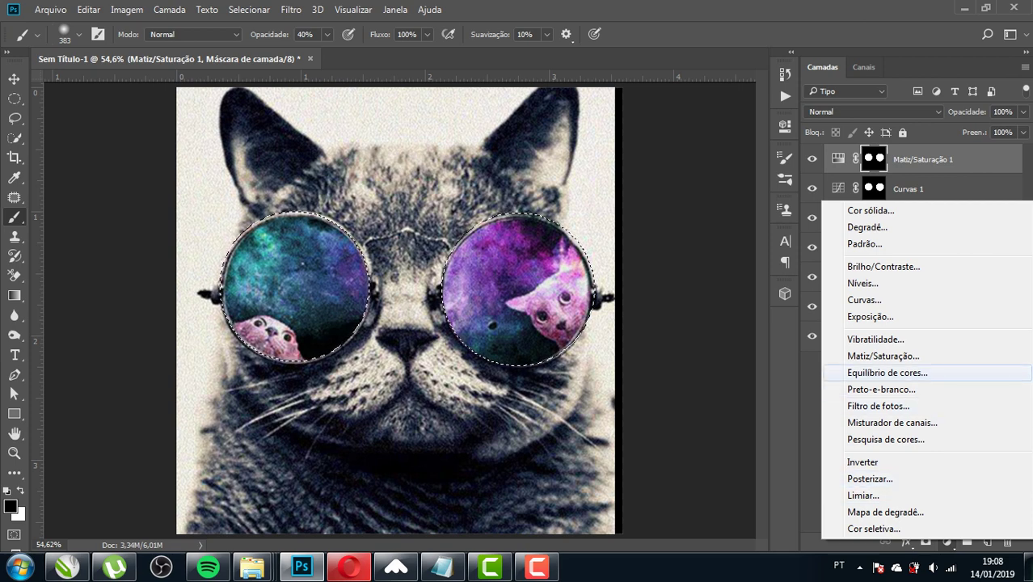
- Add an 'Equilíbrio de Cores 1' layer with midtones Cyan/Red -34, Magenta/Green +8, Yellow/Blue +13
{"action": "left_click", "coordinate": [887, 373]}
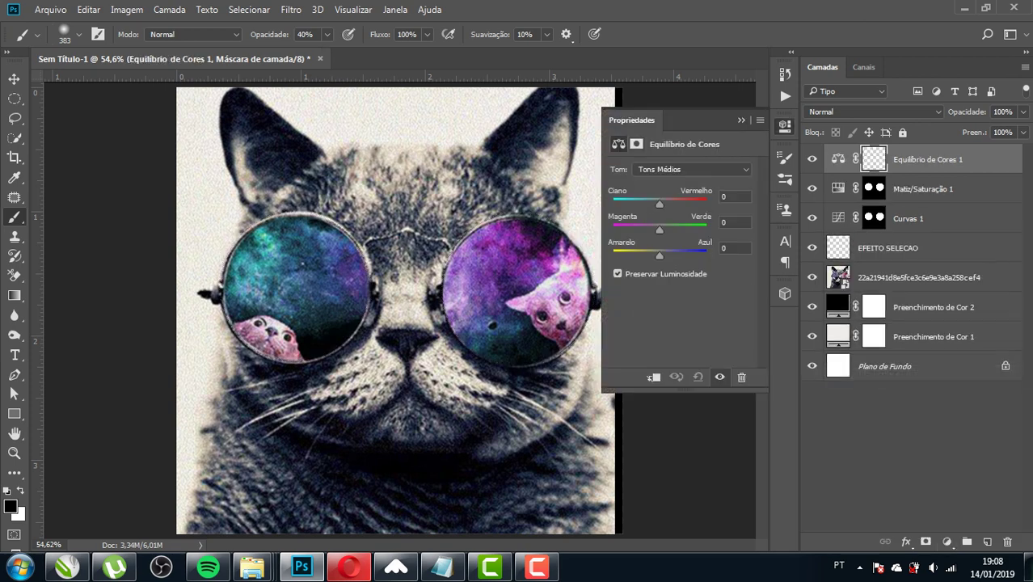
{"action": "mouse_move", "coordinate": [660, 204]}
{"action": "left_mouse_down"}
{"action": "mouse_move", "coordinate": [643, 204]}
{"action": "mouse_move", "coordinate": [665, 256]}
{"action": "left_mouse_up"}
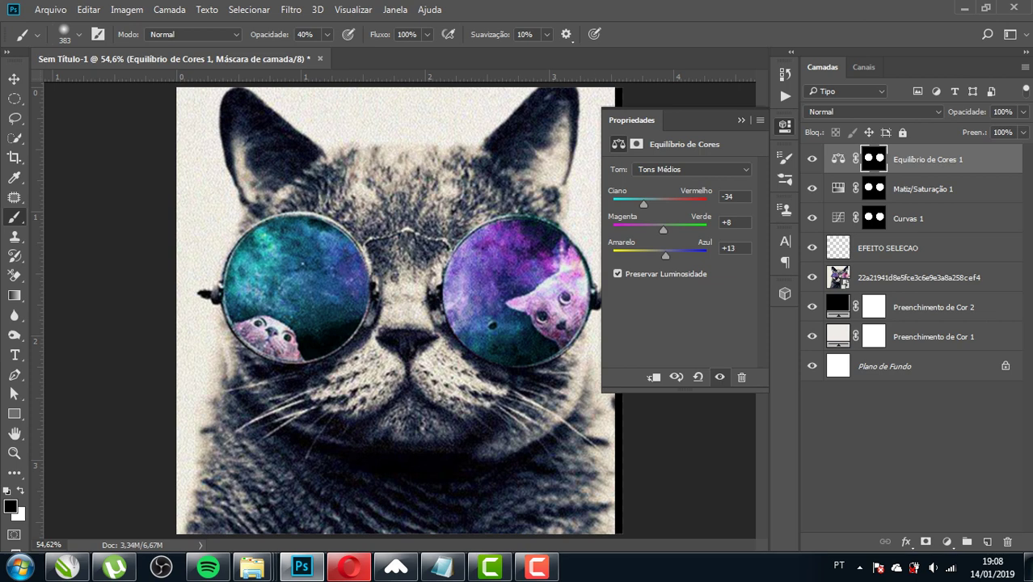
{"action": "left_click", "coordinate": [693, 169]}
{"action": "key", "text": "Down"}
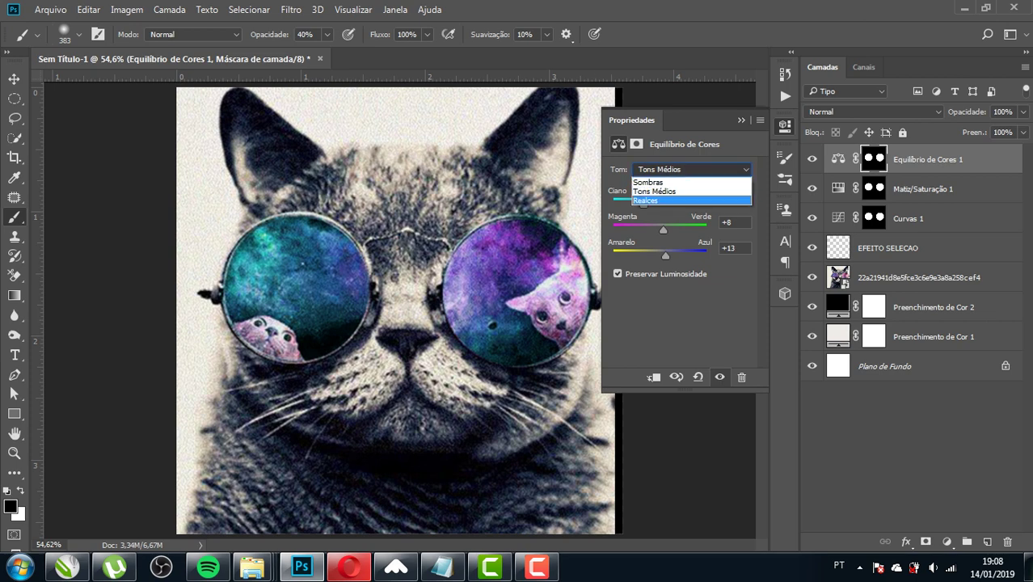
{"action": "key", "text": "Down"}
{"action": "key", "text": "Escape"}
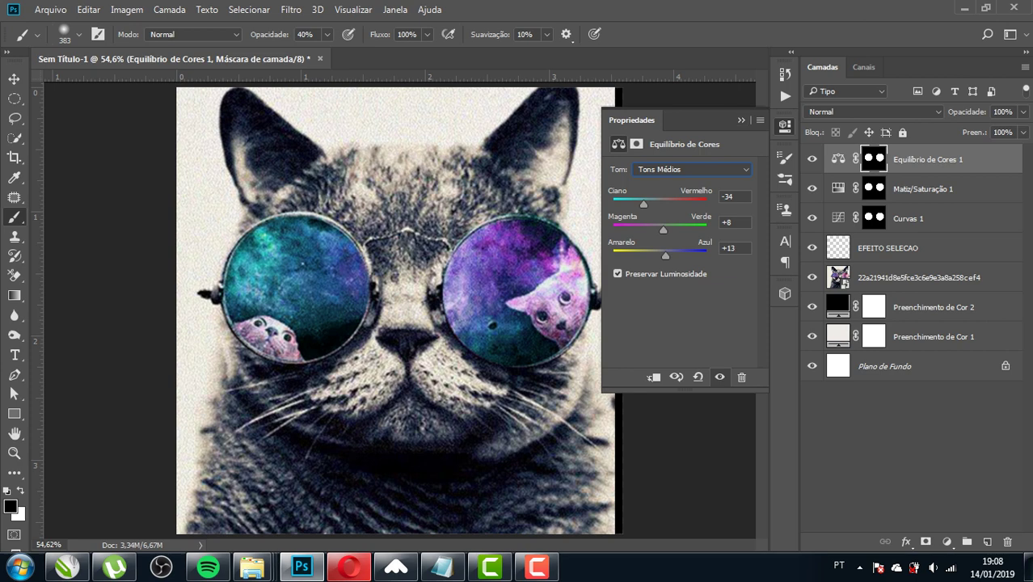
{"action": "left_click", "coordinate": [741, 120]}
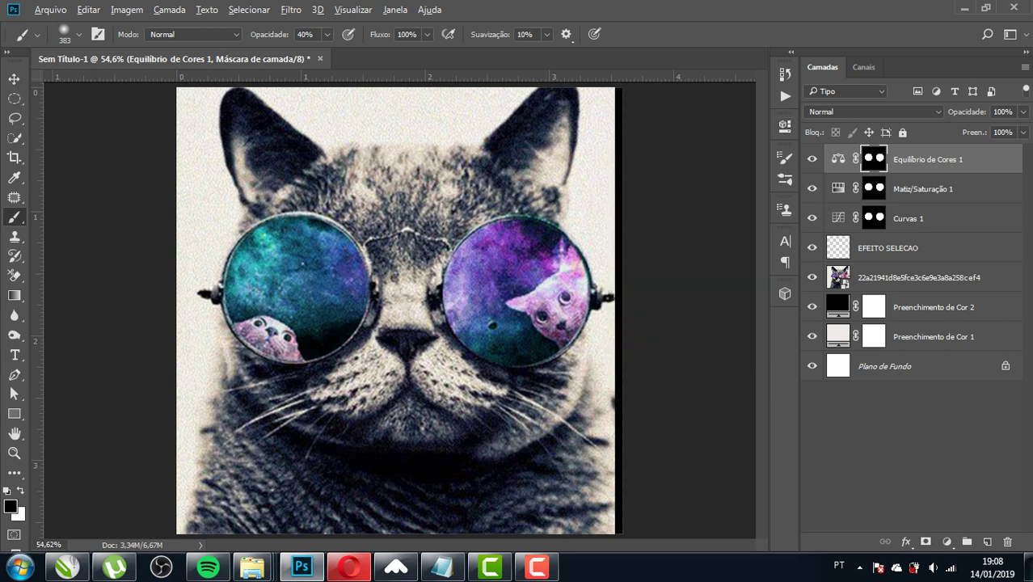
{"action": "left_click", "coordinate": [811, 278], "text": "alt"}
{"action": "left_click", "coordinate": [812, 277], "text": "alt"}
- Compare layer visibility, leaving Equilíbrio de Cores 1 and Matiz/Saturação 1 hidden, and select Curvas 1
{"action": "left_click", "coordinate": [811, 278], "text": "alt"}
{"action": "left_click", "coordinate": [812, 188]}
{"action": "left_click", "coordinate": [811, 218]}
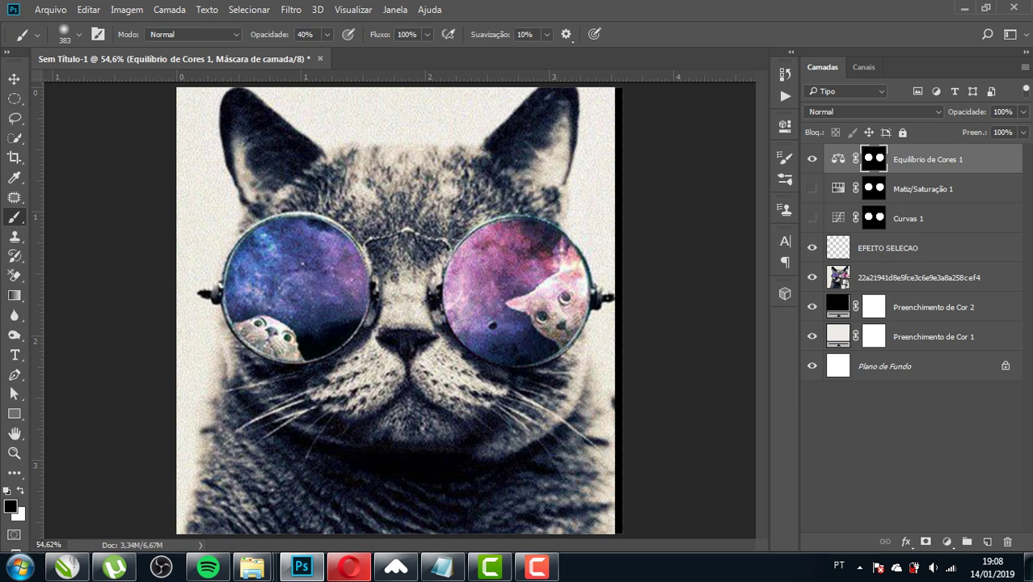
{"action": "left_click", "coordinate": [811, 188]}
{"action": "left_click", "coordinate": [811, 218]}
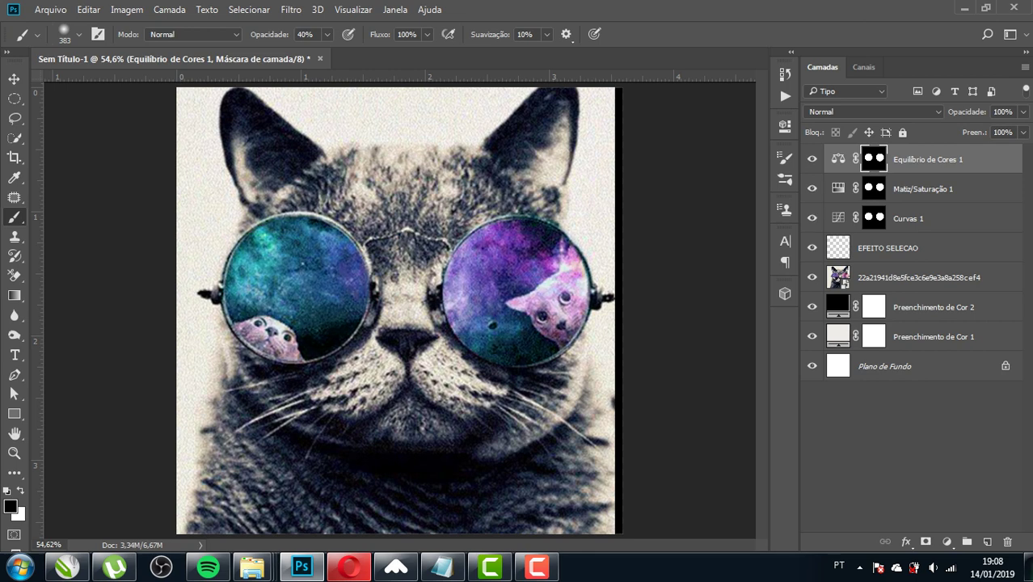
{"action": "left_click", "coordinate": [812, 159]}
{"action": "left_click", "coordinate": [812, 218]}
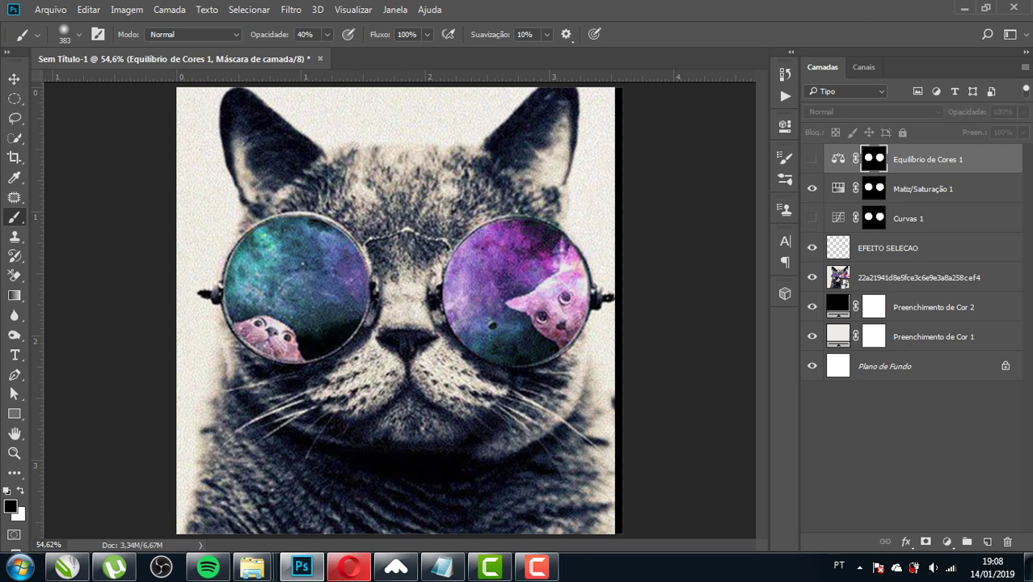
{"action": "left_click", "coordinate": [811, 218]}
{"action": "left_click", "coordinate": [812, 218]}
{"action": "left_click", "coordinate": [812, 188]}
{"action": "left_click", "coordinate": [812, 219]}
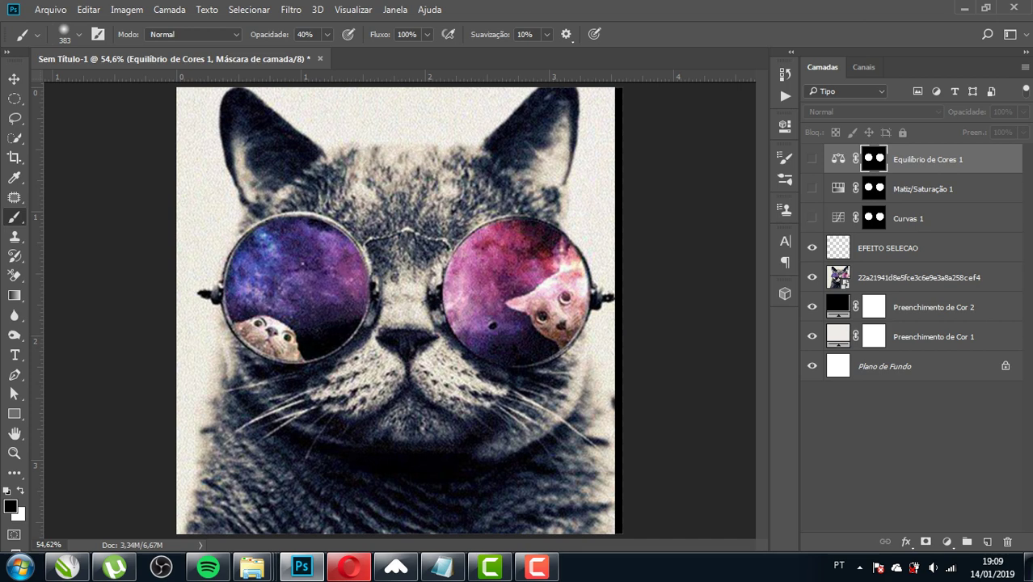
{"action": "left_click", "coordinate": [908, 219]}
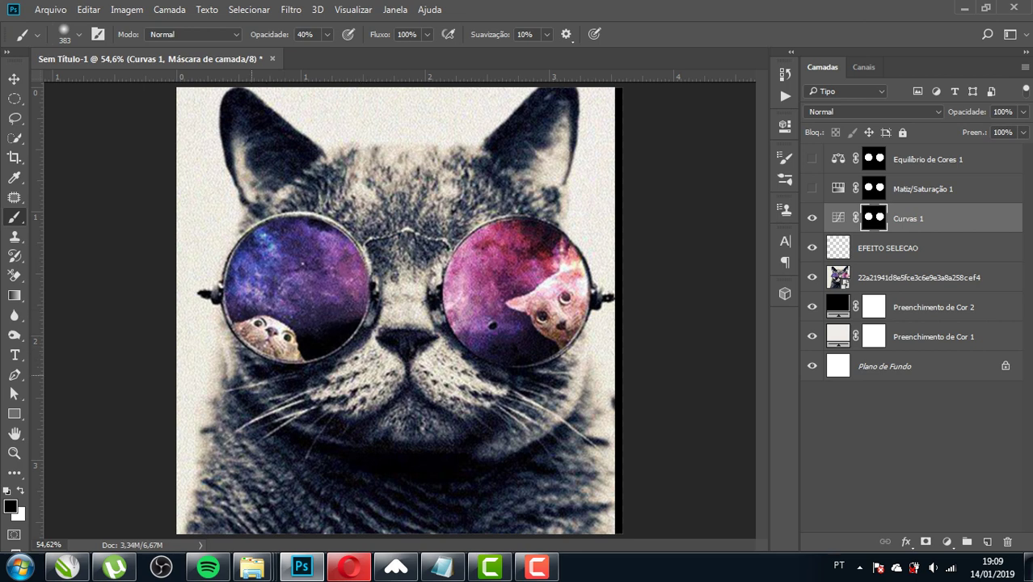
- Paint over both lenses on the Curvas 1 mask at 40% brush opacity to soften the darkening
{"action": "left_click_drag", "start_coordinate": [252, 346], "coordinate": [411, 346]}
{"action": "left_click_drag", "start_coordinate": [469, 291], "coordinate": [582, 291]}
{"action": "left_click_drag", "start_coordinate": [378, 259], "coordinate": [517, 291]}
{"action": "left_click_drag", "start_coordinate": [385, 335], "coordinate": [338, 307]}
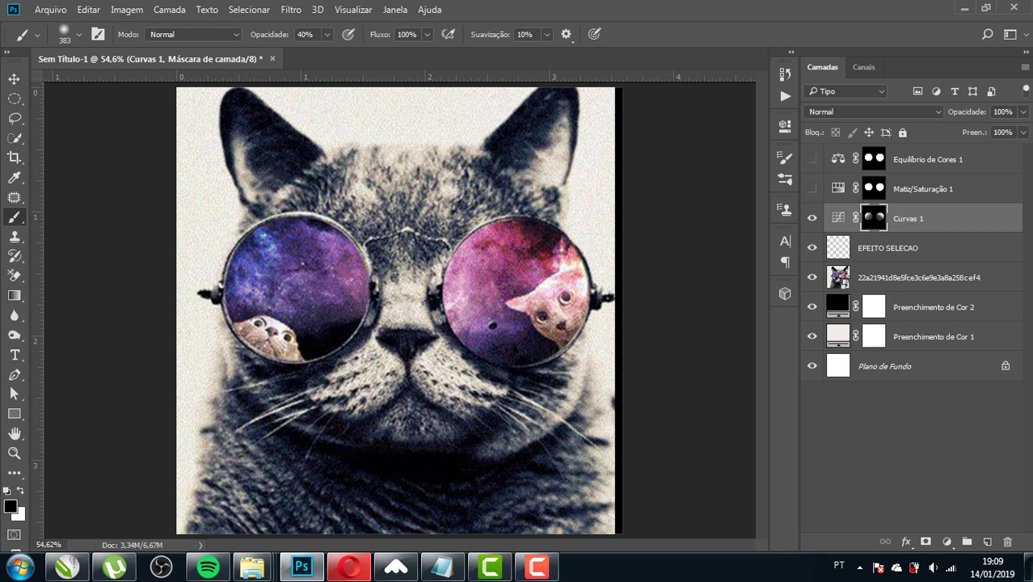
{"action": "key", "text": "v"}
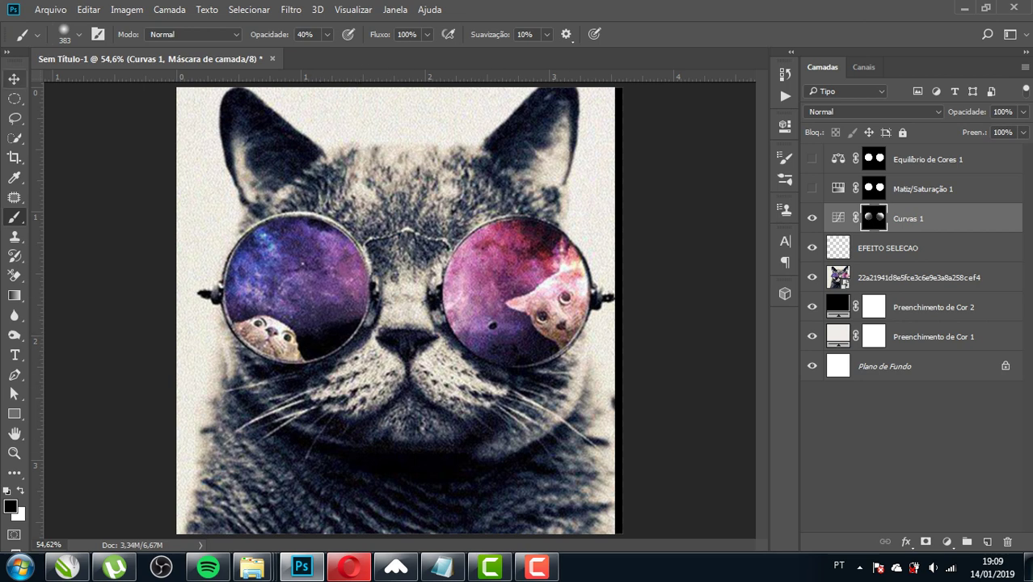